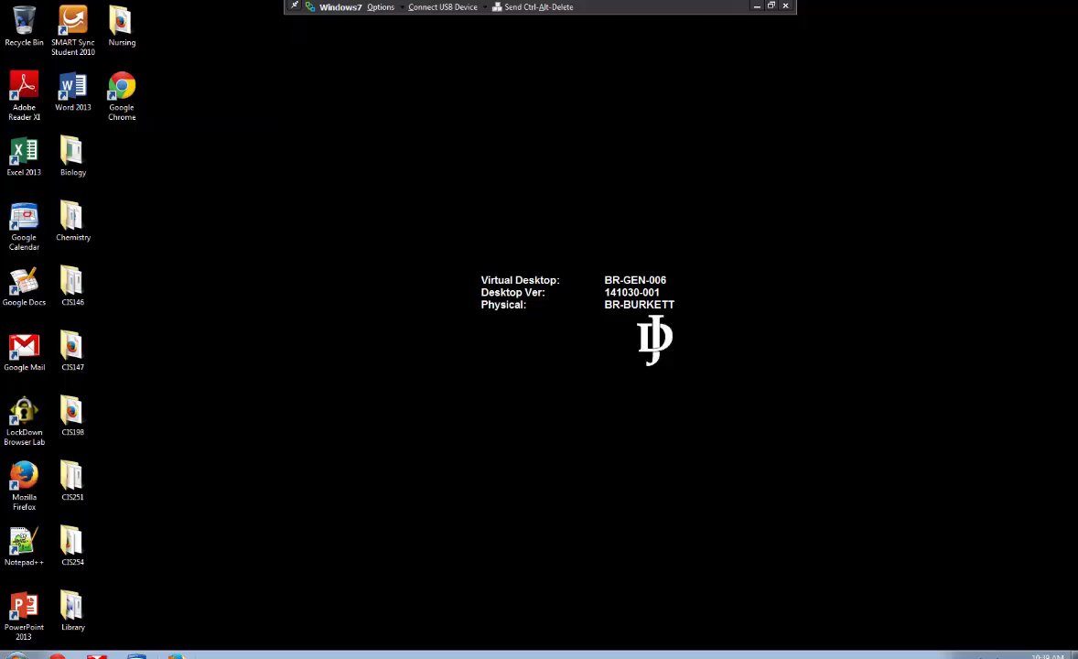
- Start Word 2013 and create a new blank document
double_click(61, 89)
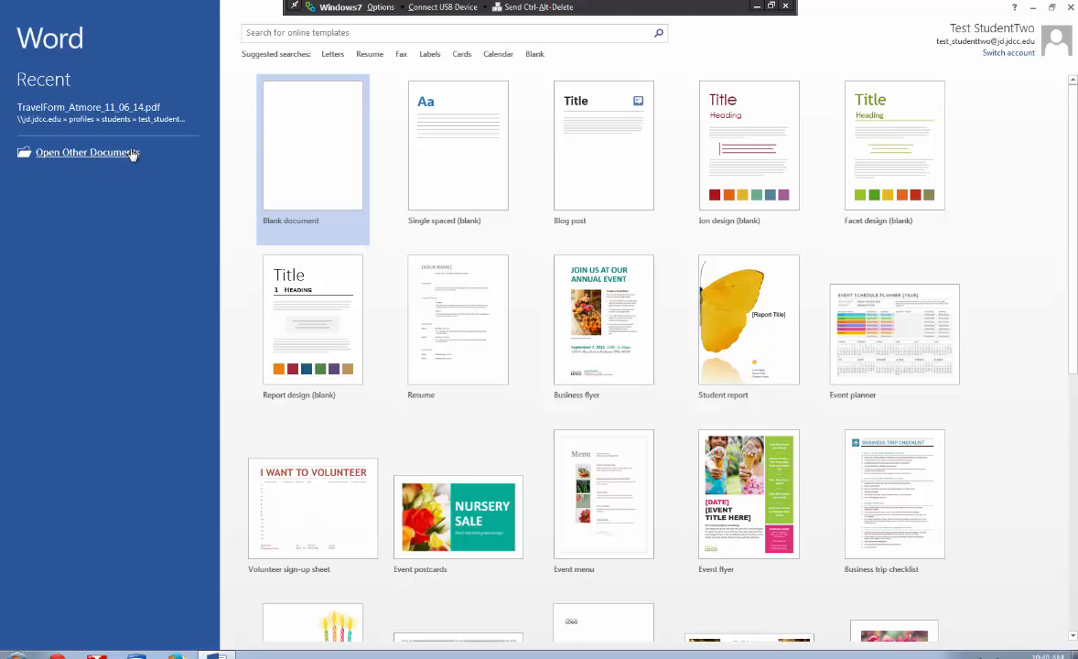
left_click(68, 153)
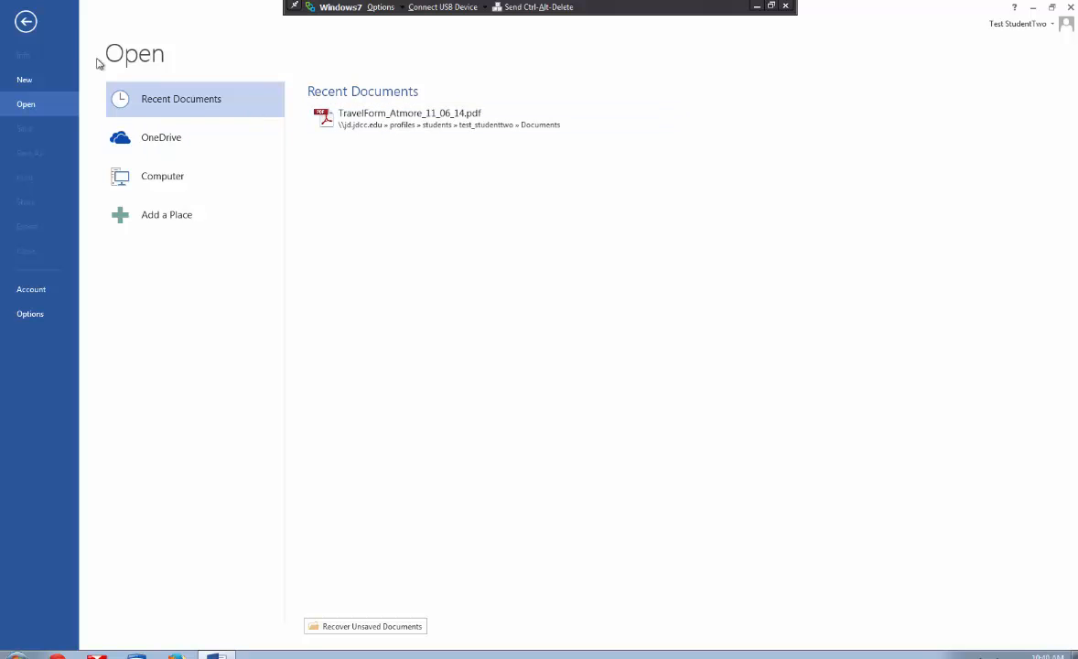
left_click(28, 25)
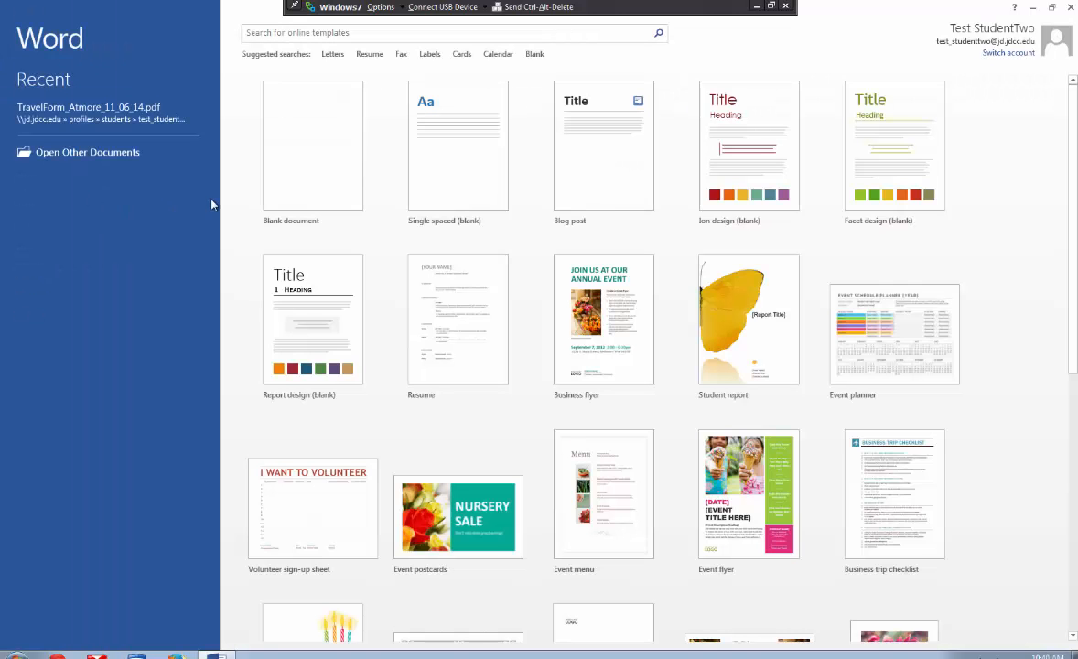
left_click(302, 170)
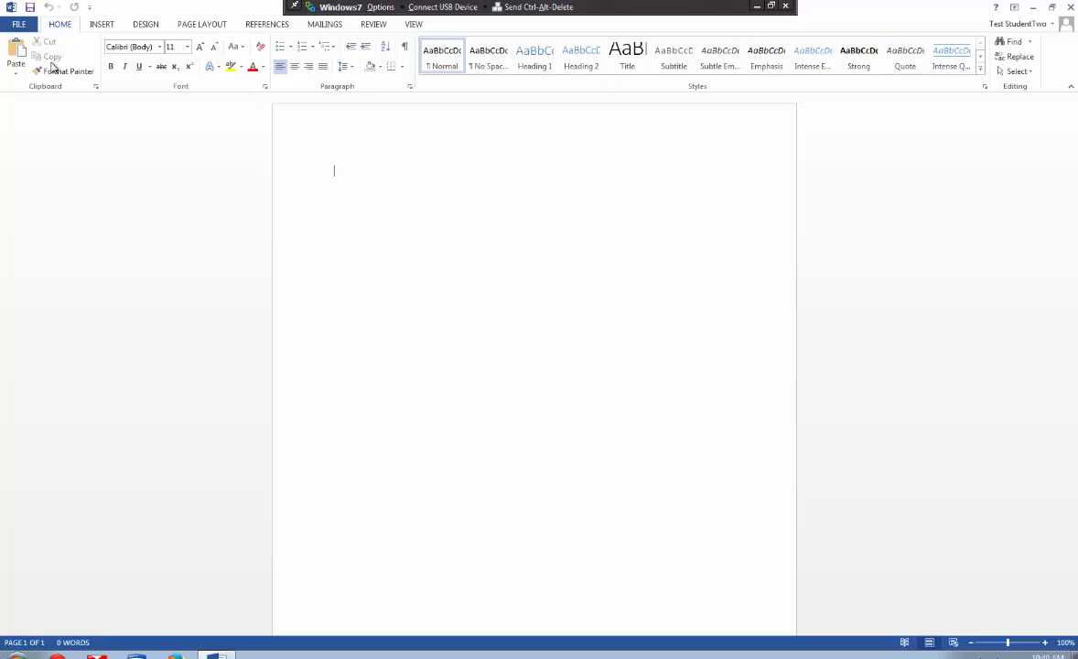
- Add the New and the Print Preview and Print commands to the Quick Access Toolbar
left_click(90, 7)
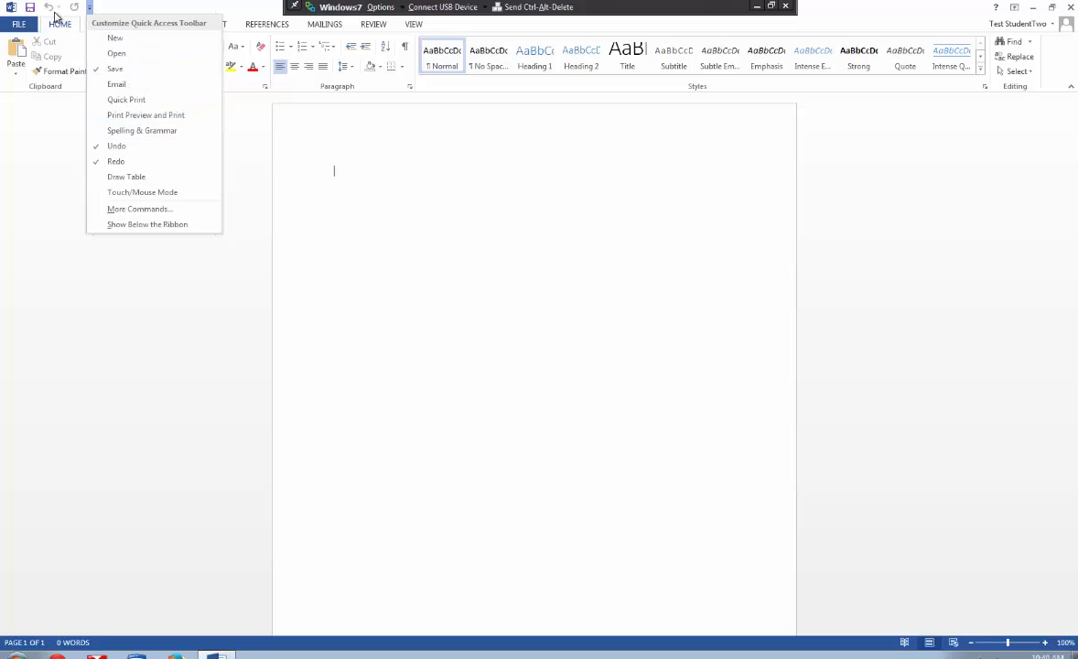
left_click(116, 43)
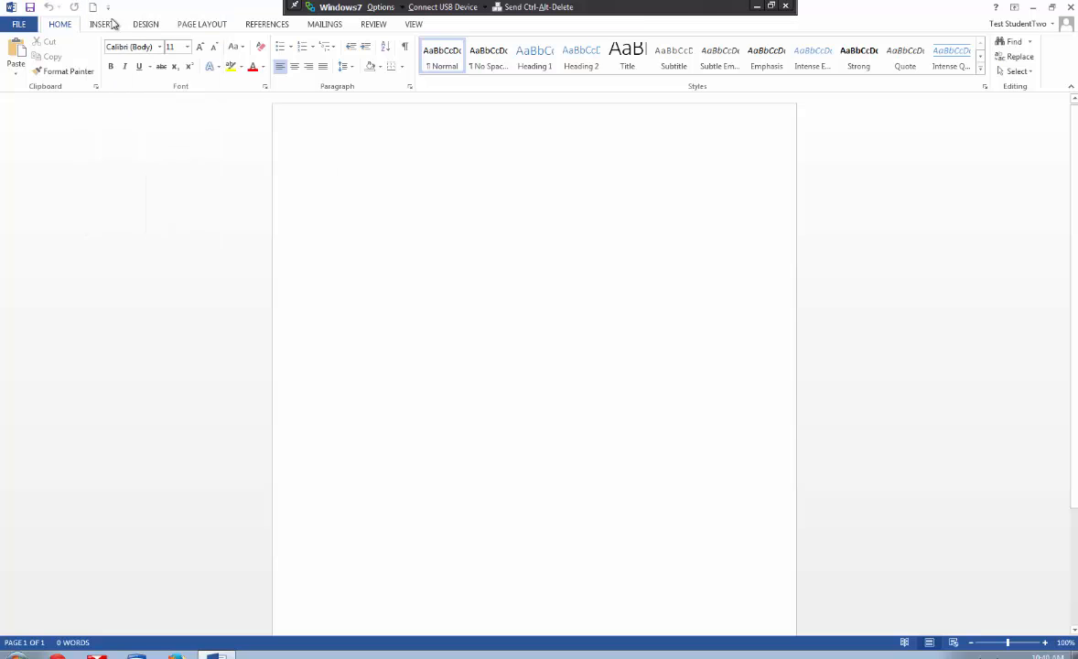
left_click(108, 8)
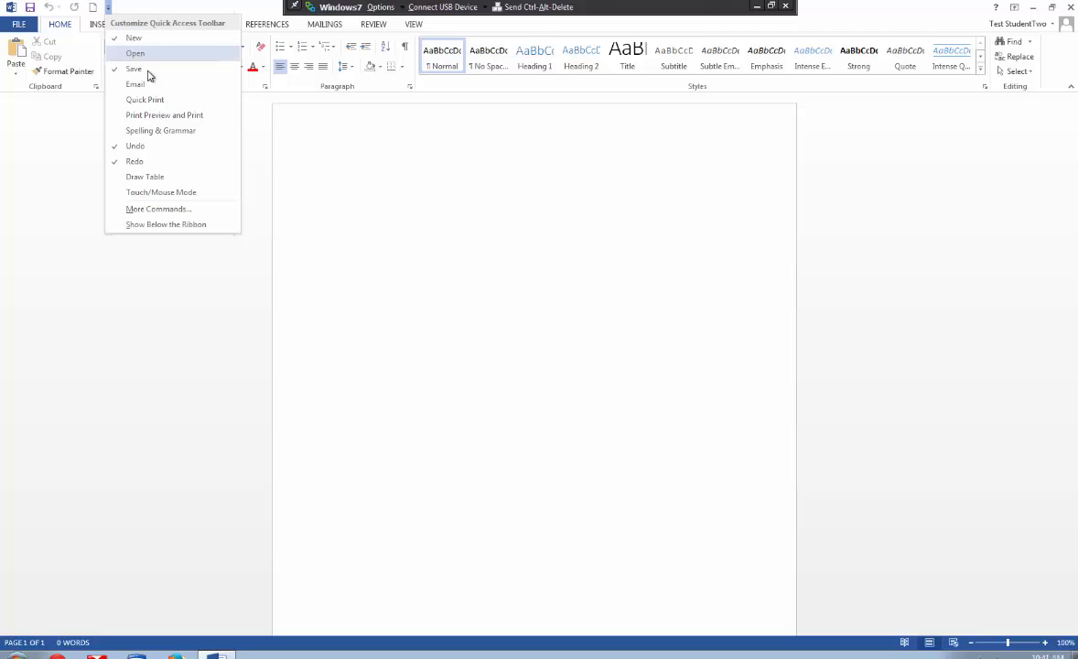
left_click(158, 117)
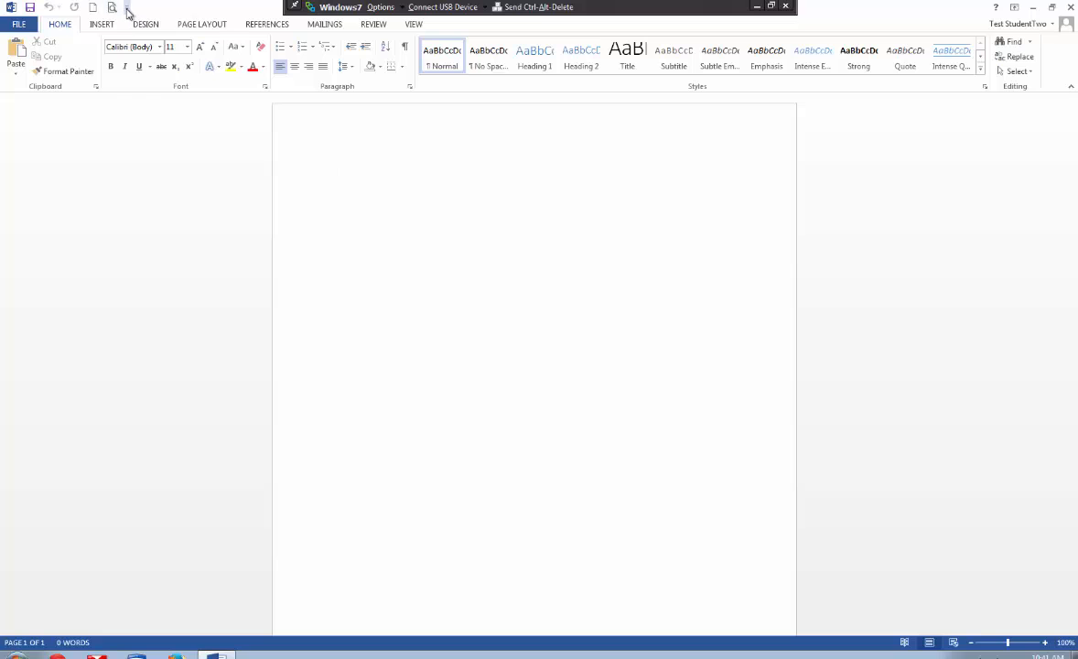
- Remove the Save command from the Quick Access Toolbar and add it back
left_click(128, 8)
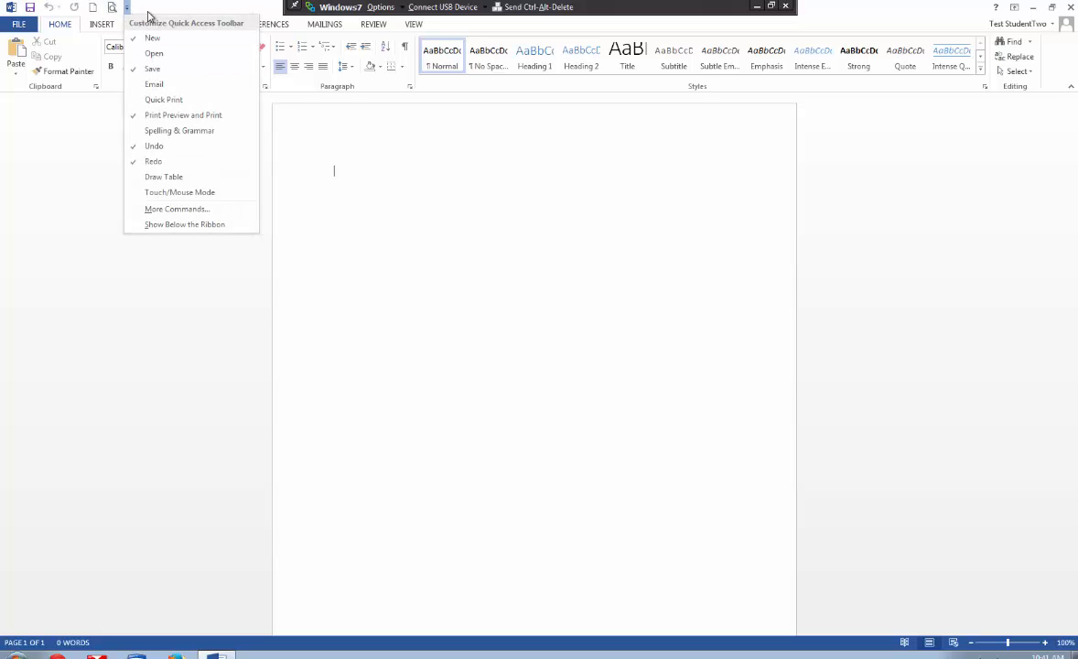
left_click(153, 69)
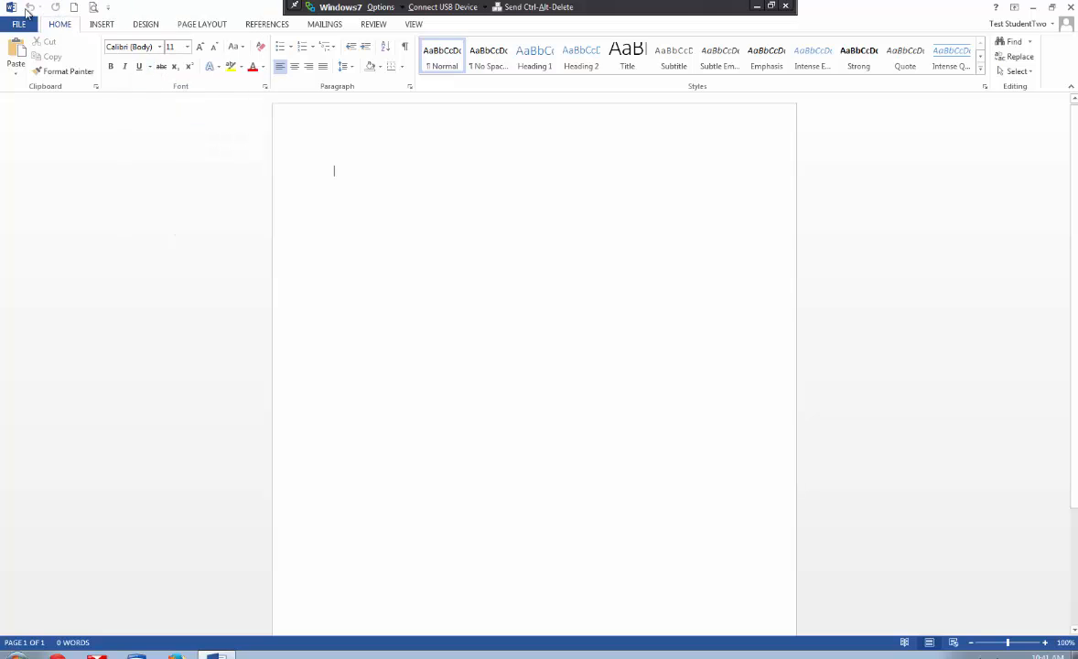
left_click(108, 9)
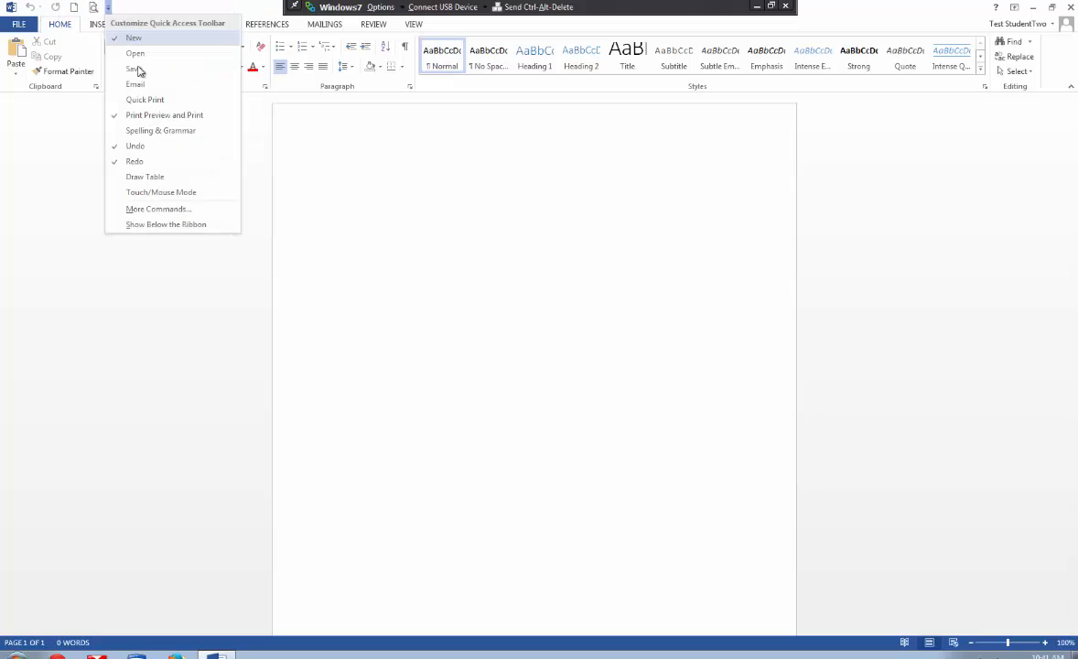
left_click(138, 70)
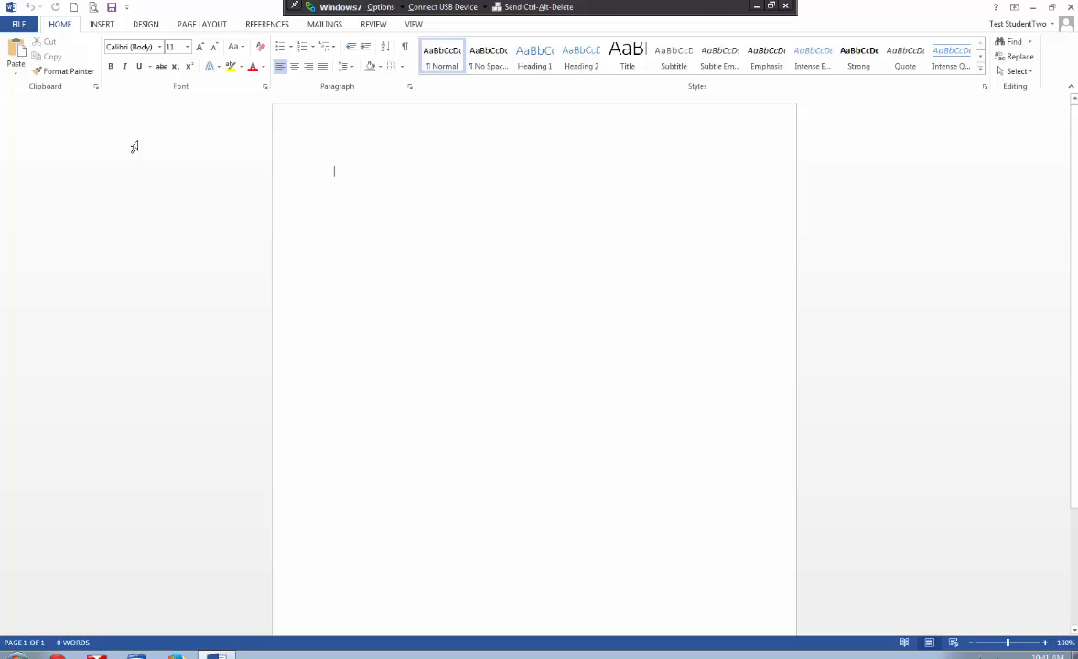
- Look through the OneDrive and Computer locations for opening a document, and browse the computer's folders
left_click(21, 25)
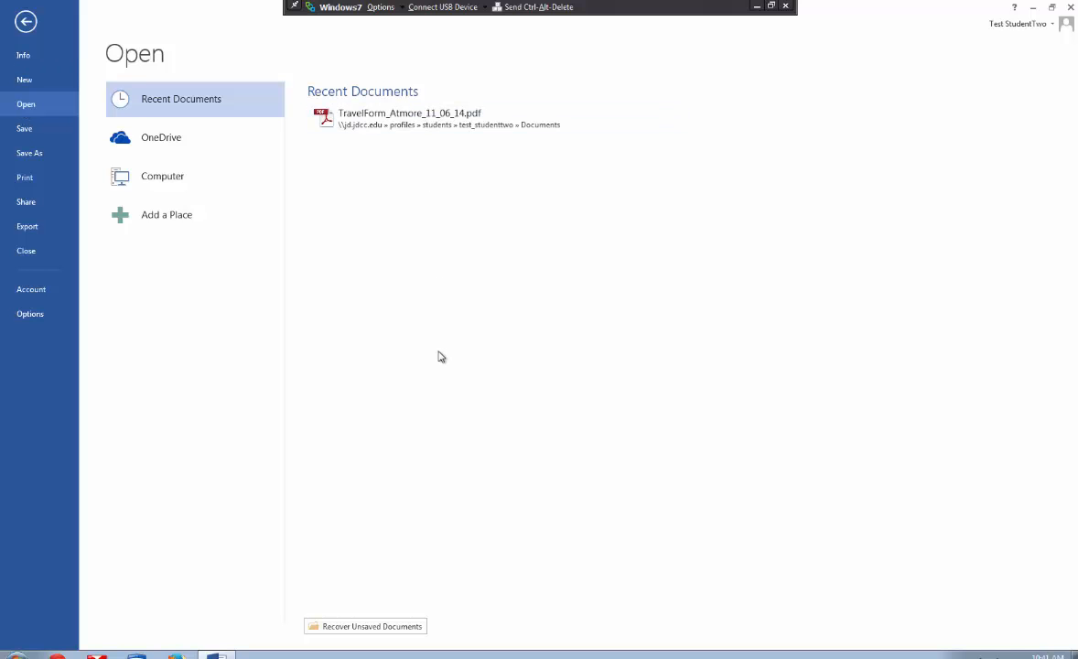
left_click(169, 151)
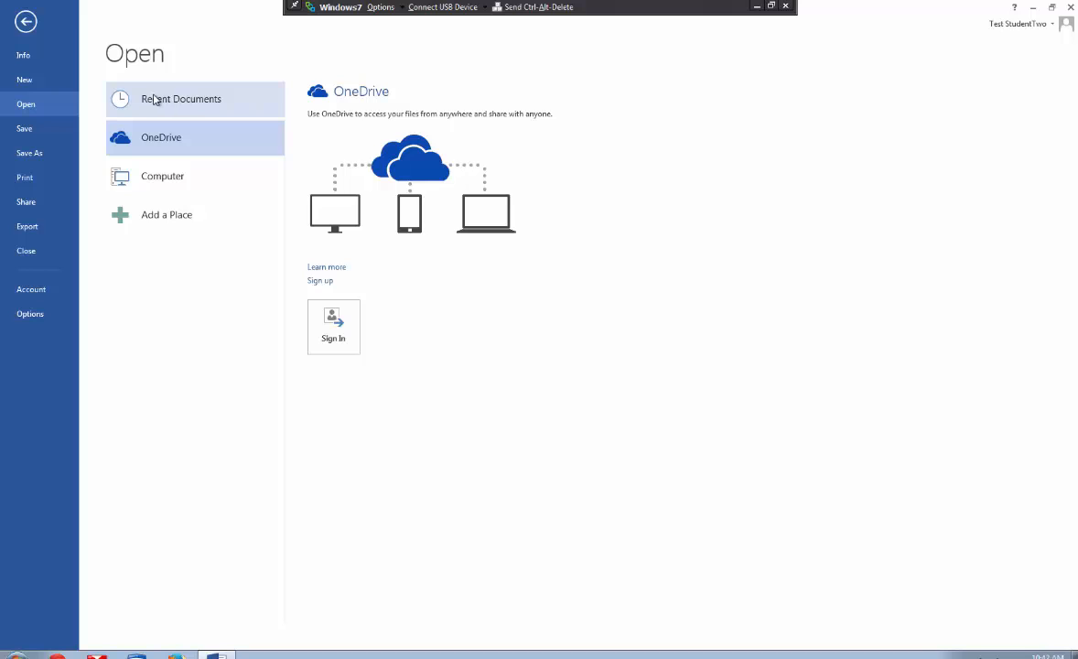
left_click(191, 181)
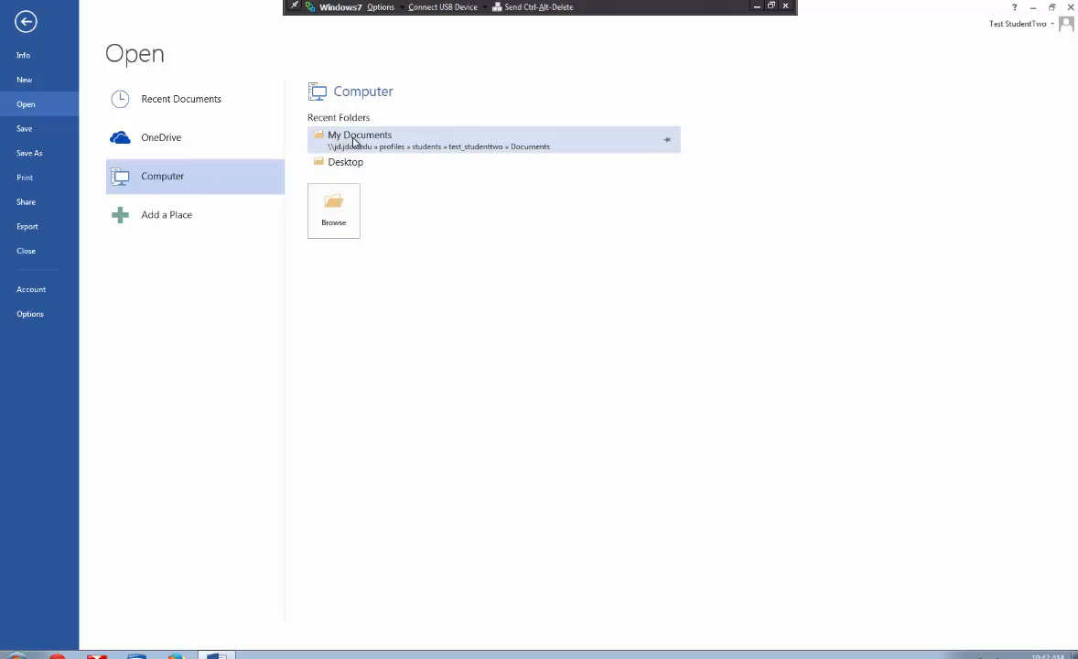
left_click(333, 215)
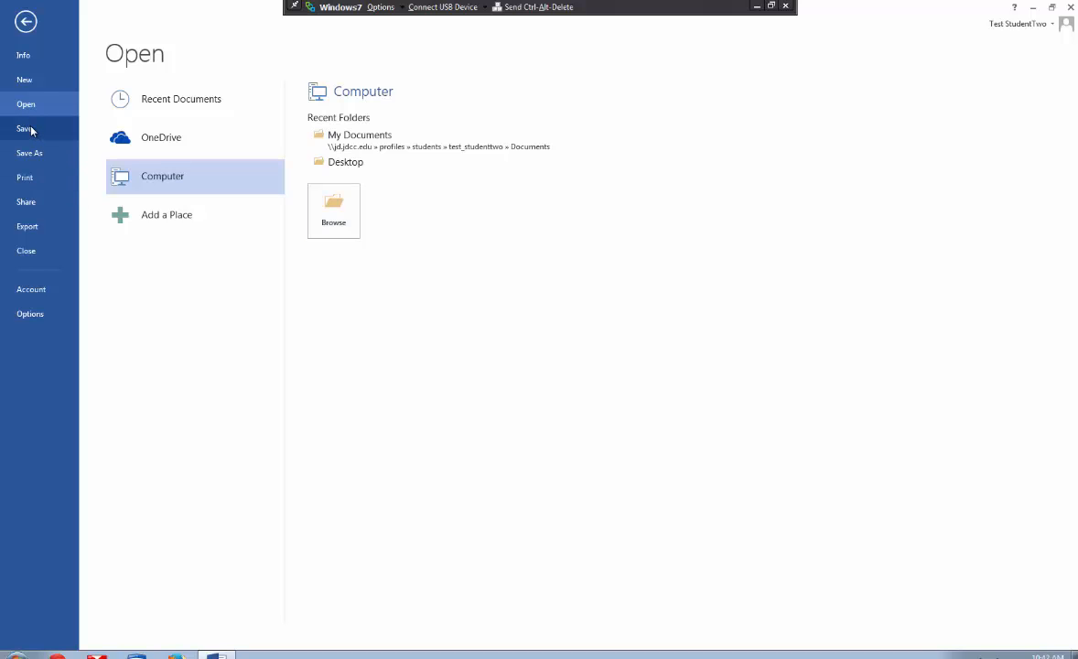
- Begin saving the document and look through the computer's drives and network locations as destinations, leaving without saving
left_click(29, 129)
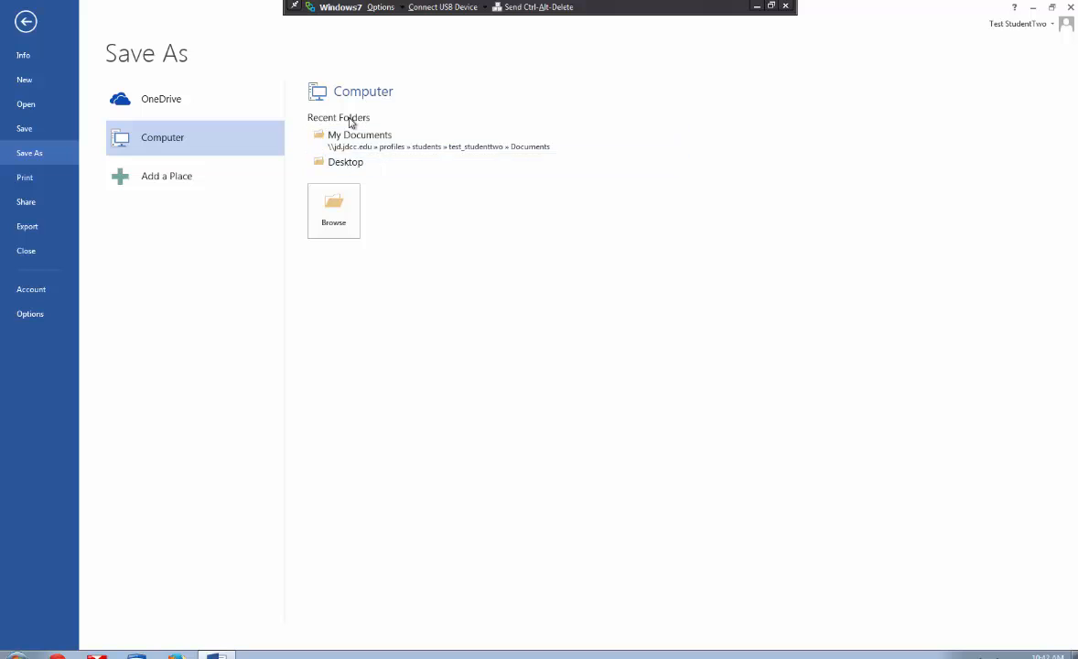
left_click(323, 218)
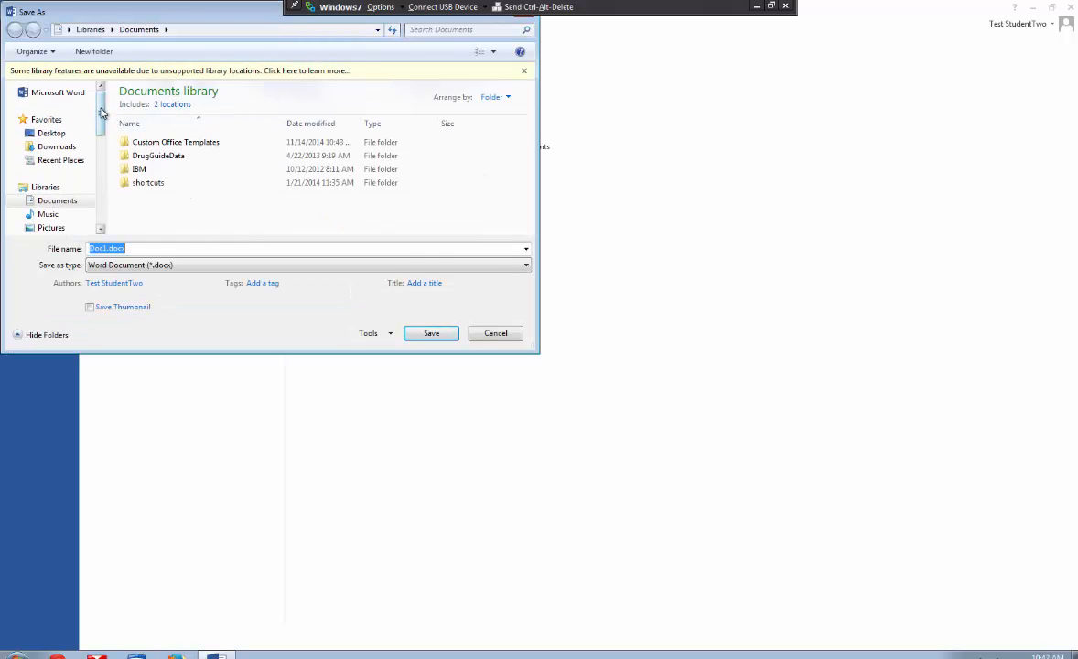
left_click_drag(102, 117, 102, 162)
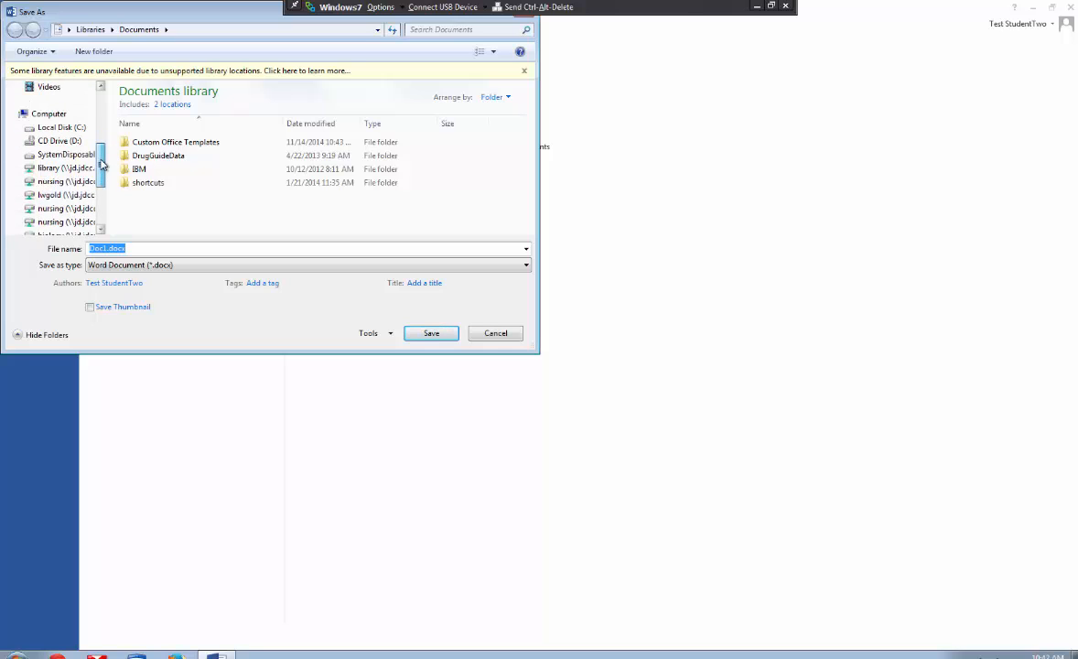
left_click(47, 113)
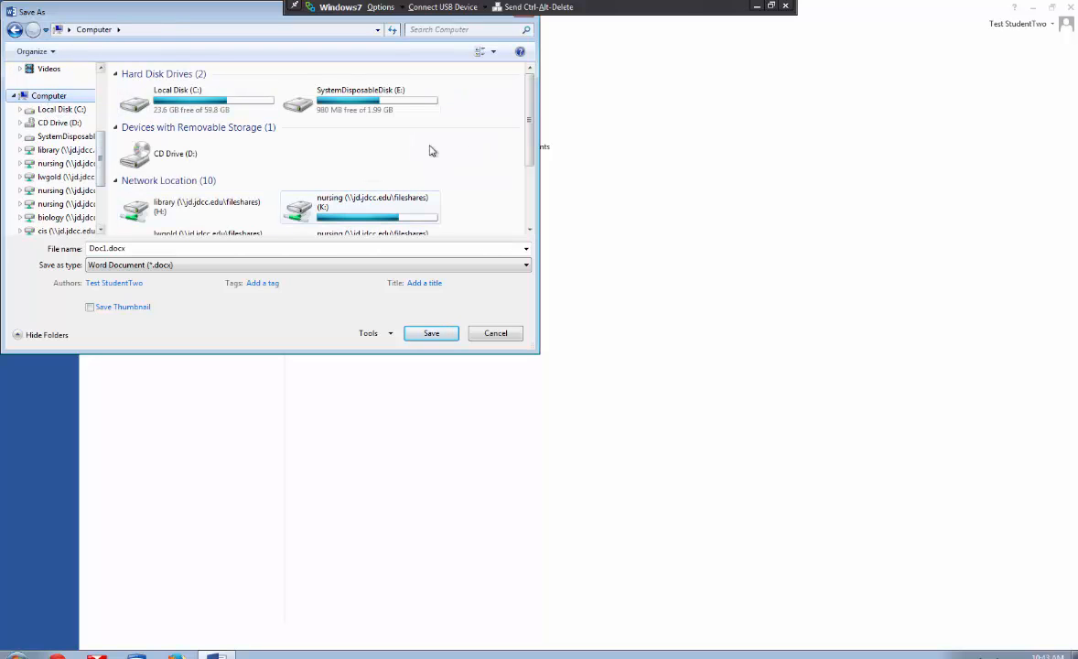
left_click_drag(532, 124, 532, 136)
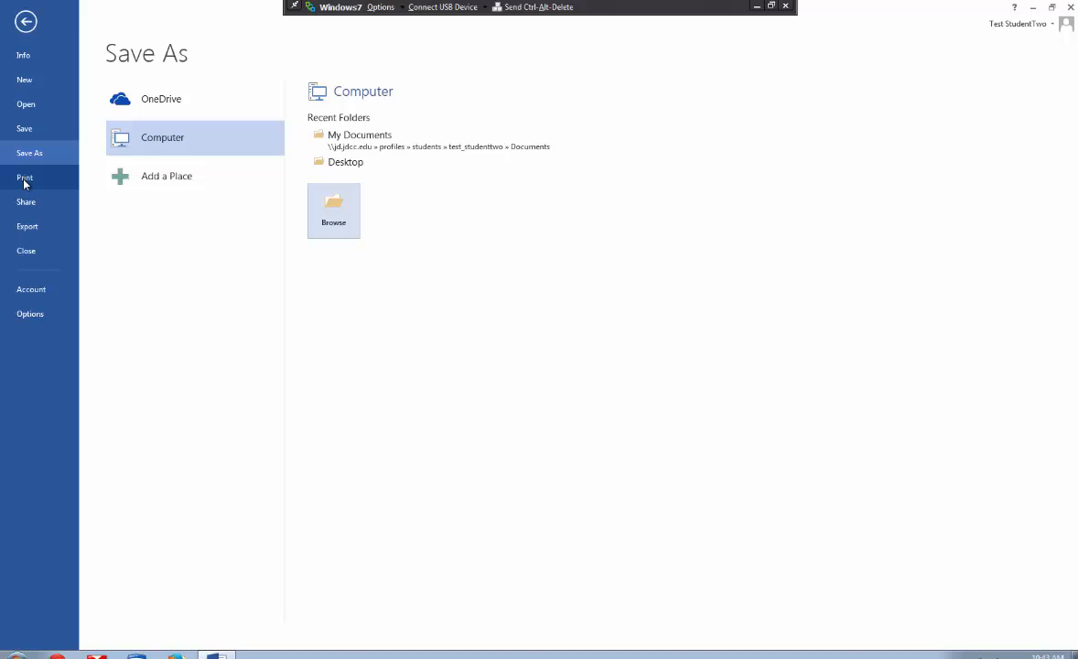
- Review the print preview, print settings and available printers, and return to the document
left_click(24, 180)
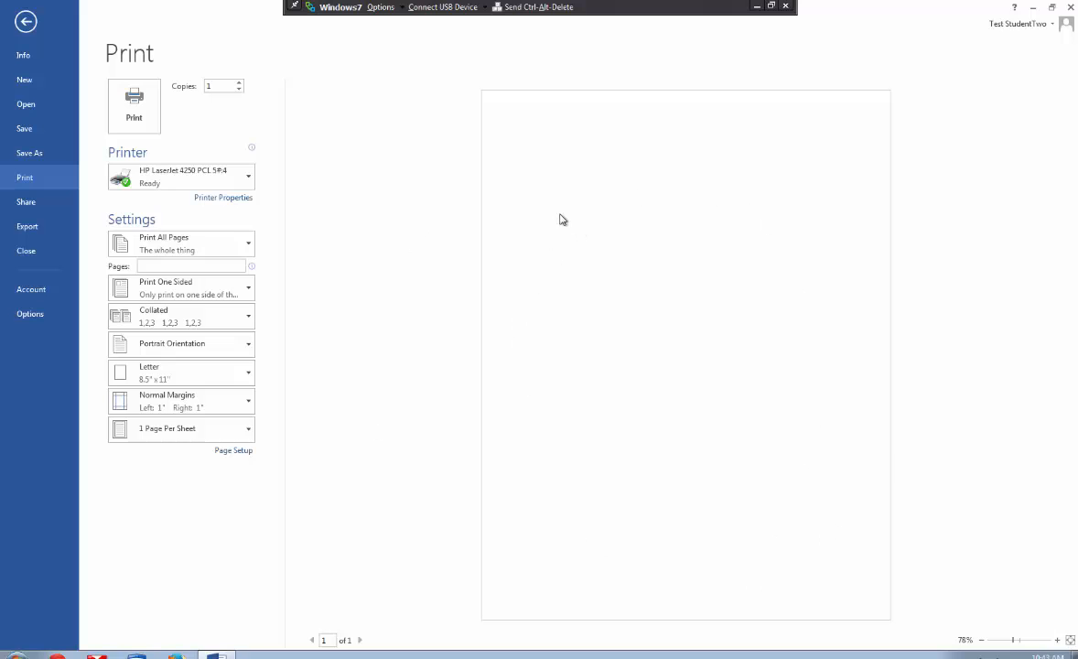
left_click(133, 107)
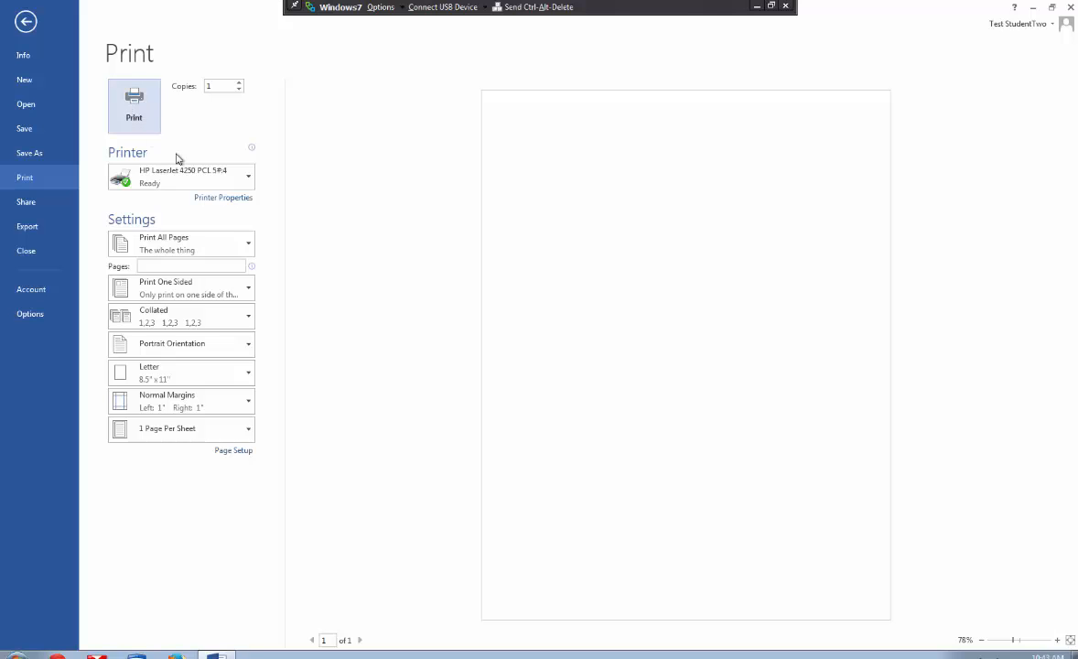
left_click(248, 177)
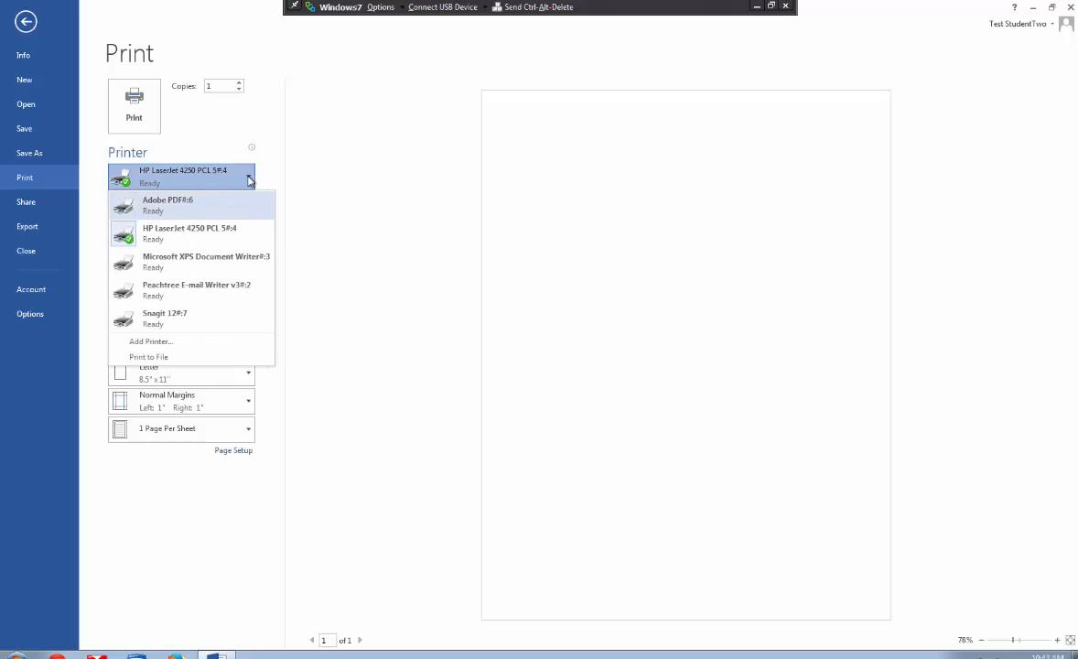
left_click(307, 229)
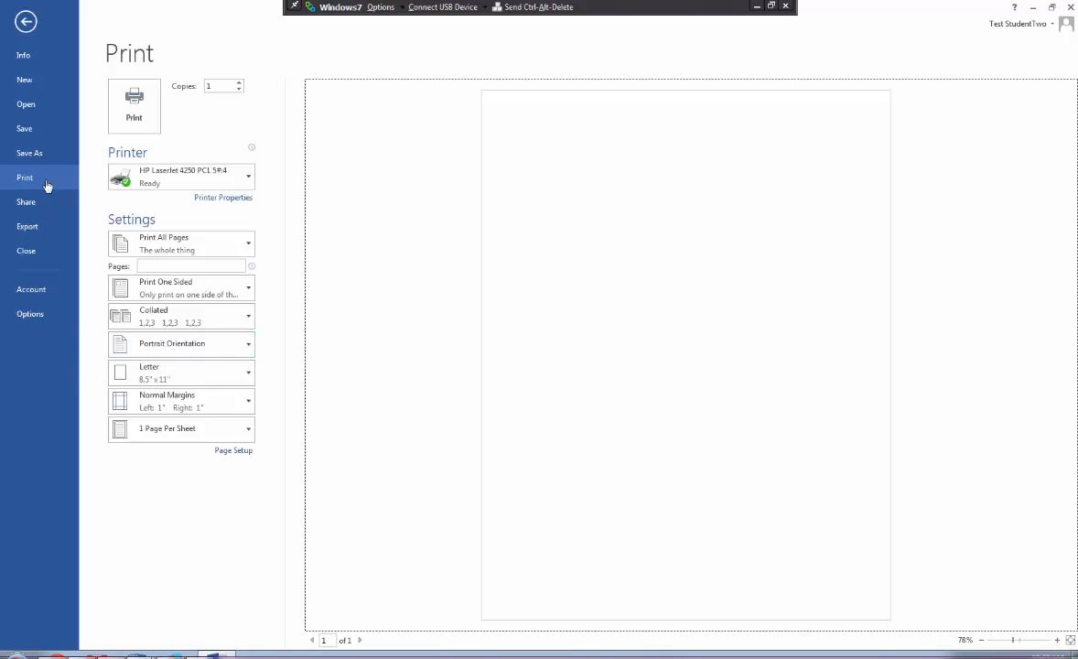
left_click(25, 22)
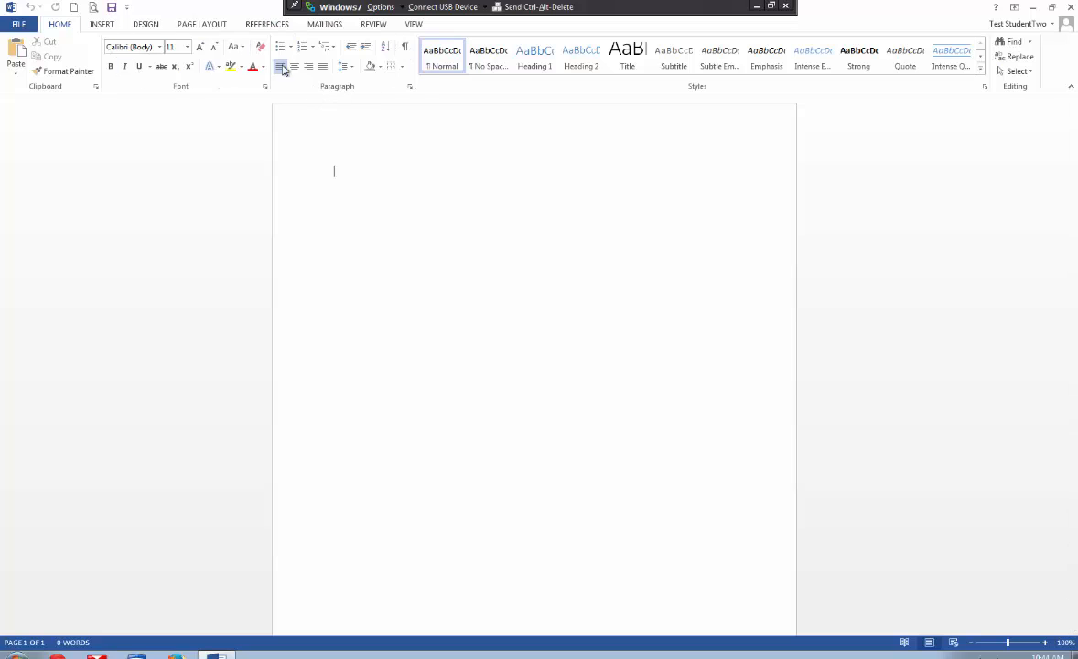
- Apply the style set with a centered uppercase title to the document and view the available themes
left_click(147, 28)
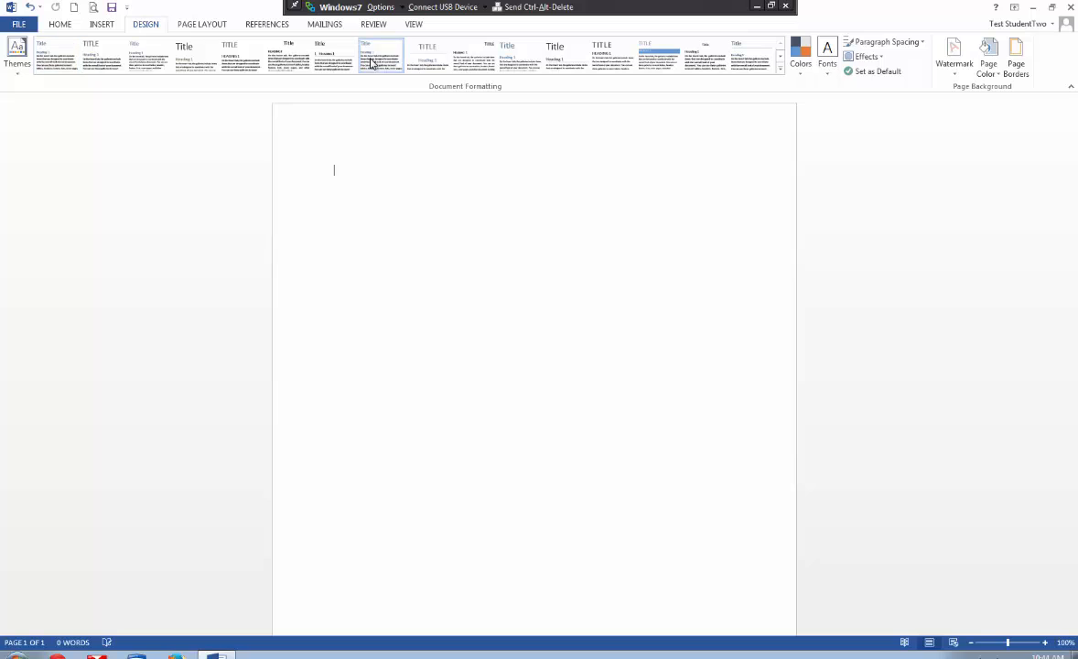
left_click(425, 63)
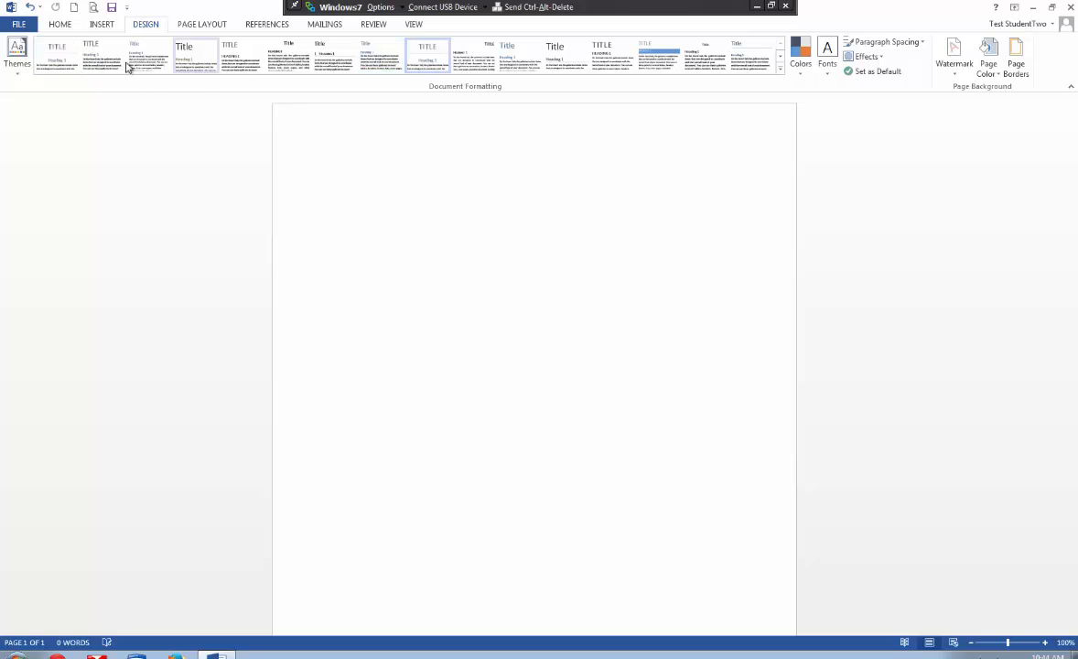
left_click(18, 71)
left_click(18, 74)
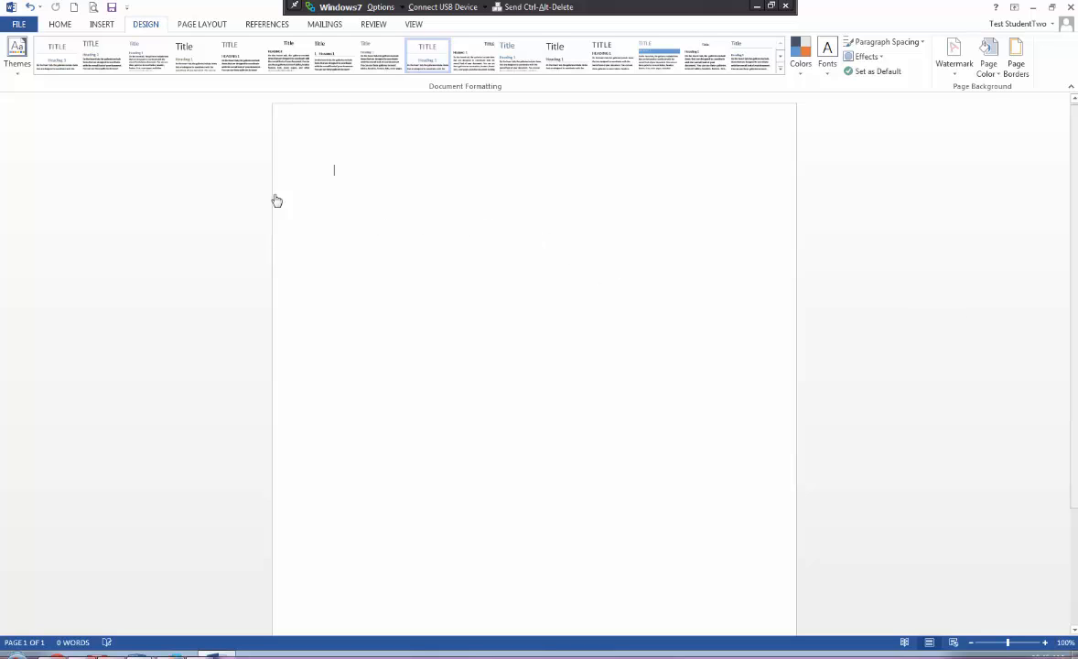
- Insert a rectangle shape about 2.38" wide and 1.53" high near the top of the page
left_click(103, 26)
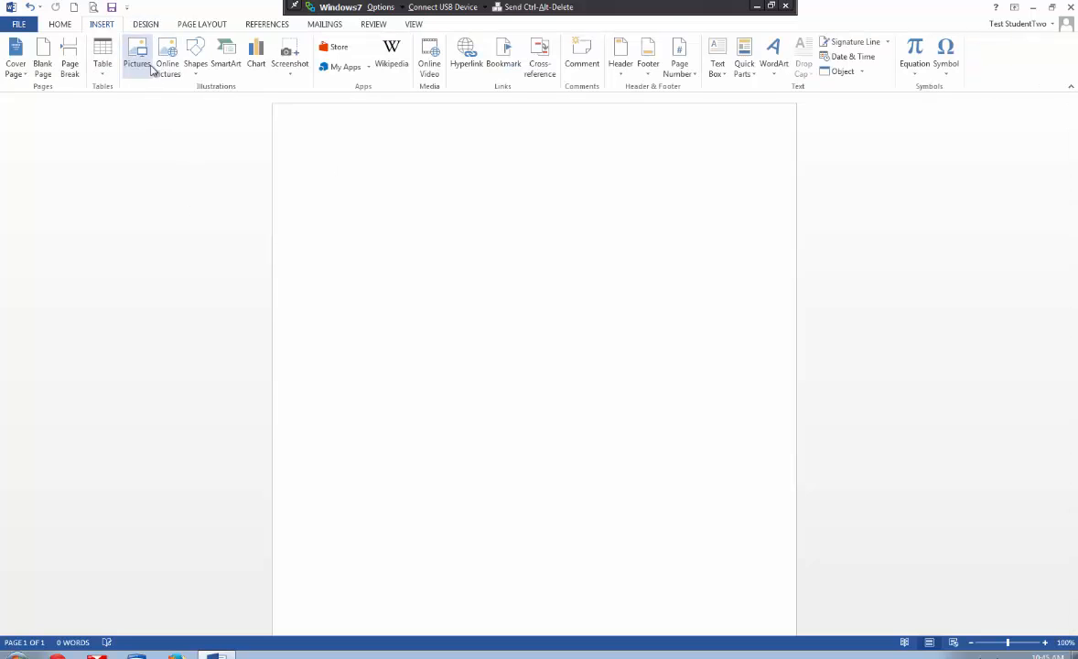
left_click(196, 66)
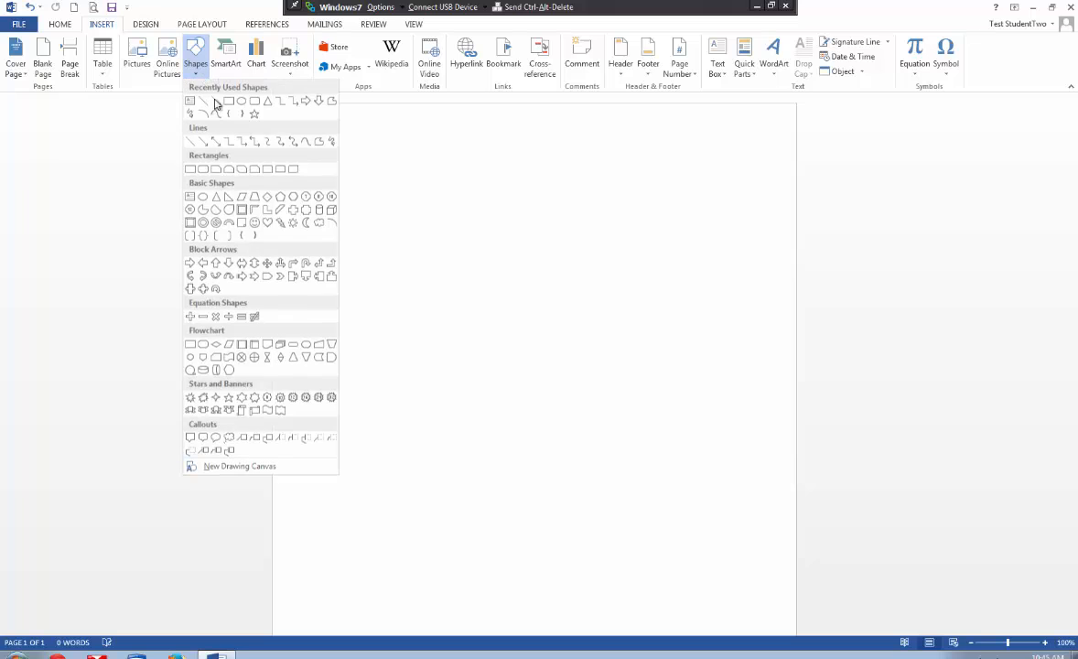
left_click(227, 102)
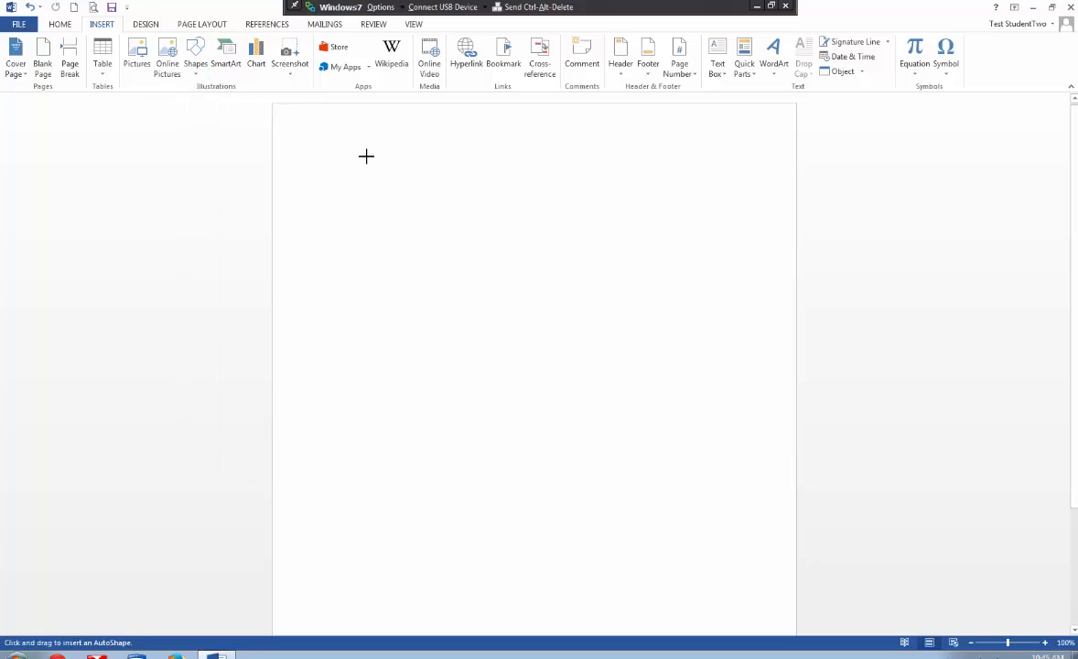
left_click_drag(363, 169, 512, 264)
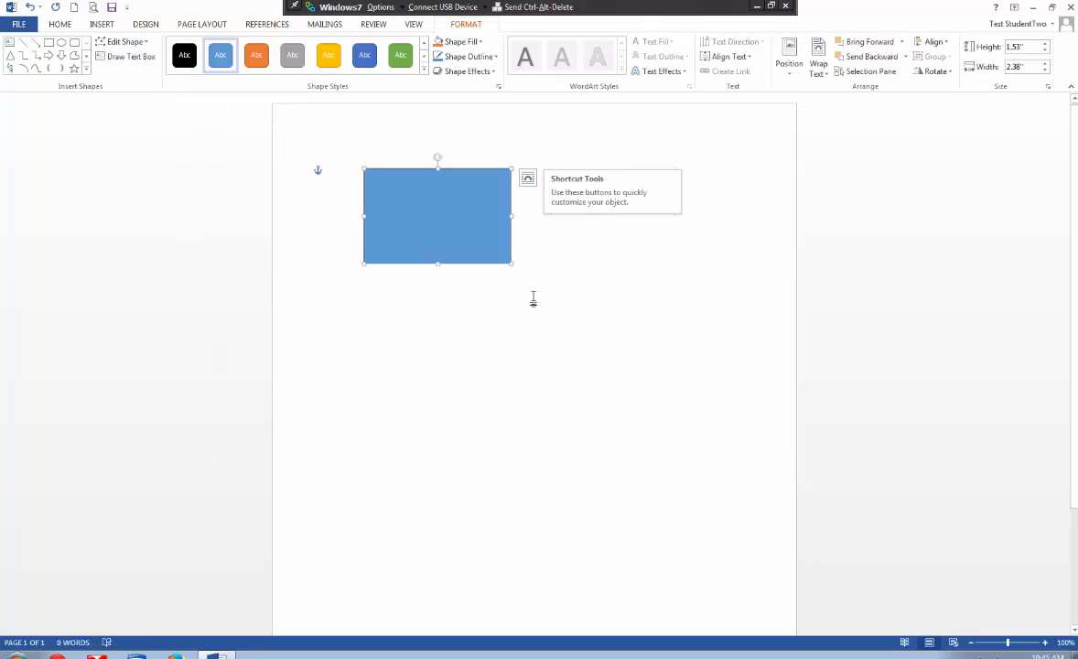
- Select the rectangle and review its text wrapping options without choosing one
left_click(558, 273)
left_click(462, 211)
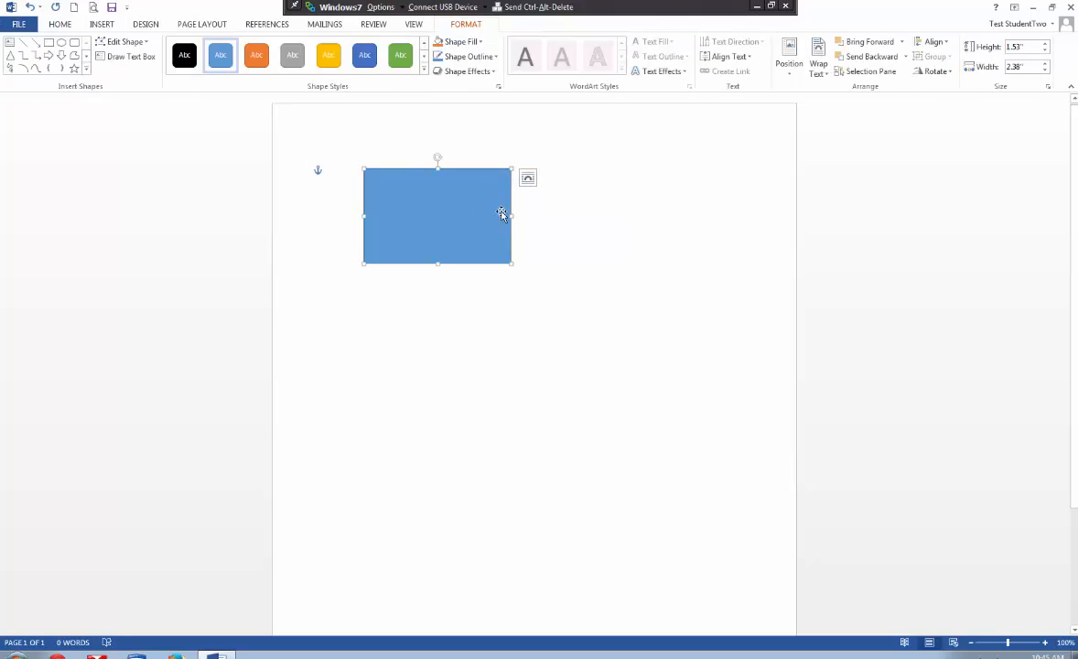
left_click(823, 76)
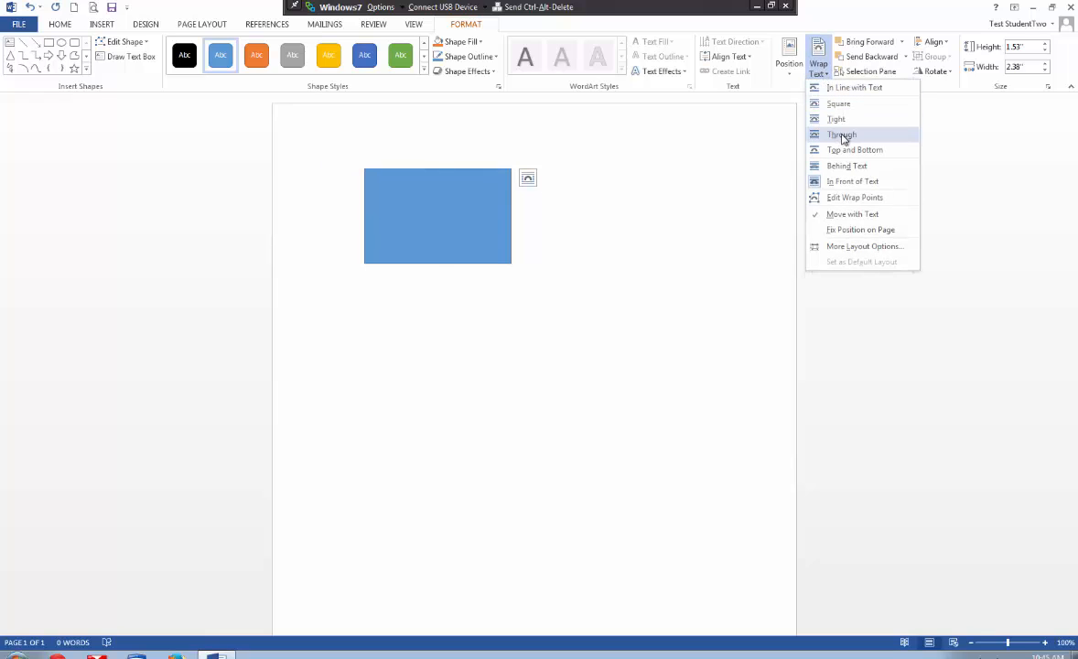
left_click(353, 334)
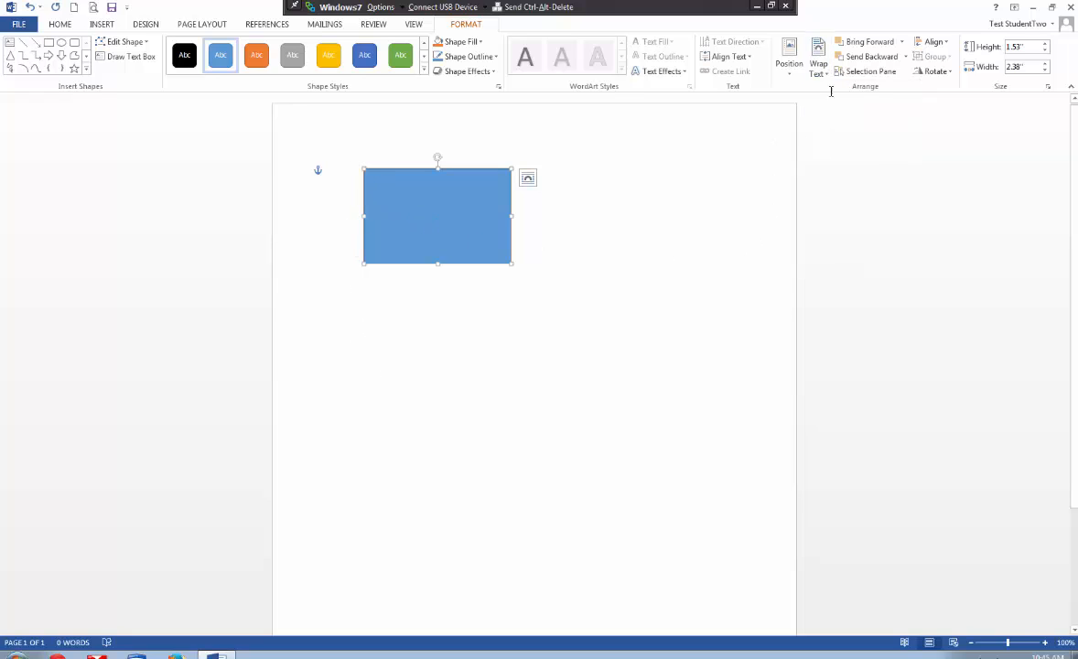
- Reposition the rectangle using the alignment guides, placing it against the page's top and left margins
left_click_drag(445, 232, 594, 241)
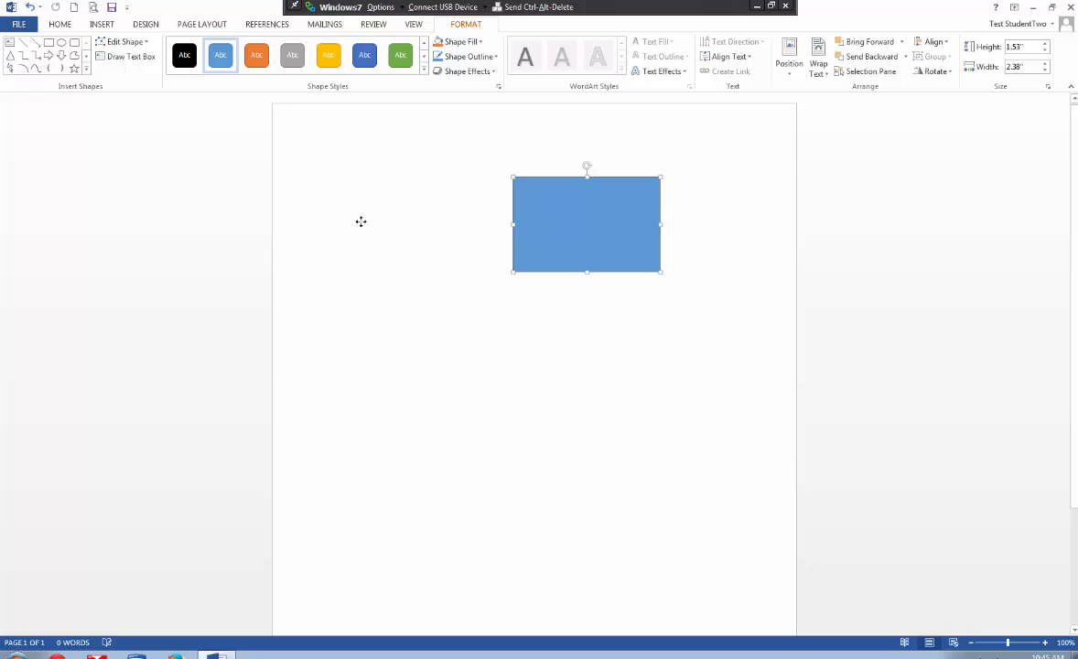
left_click_drag(361, 222, 398, 226)
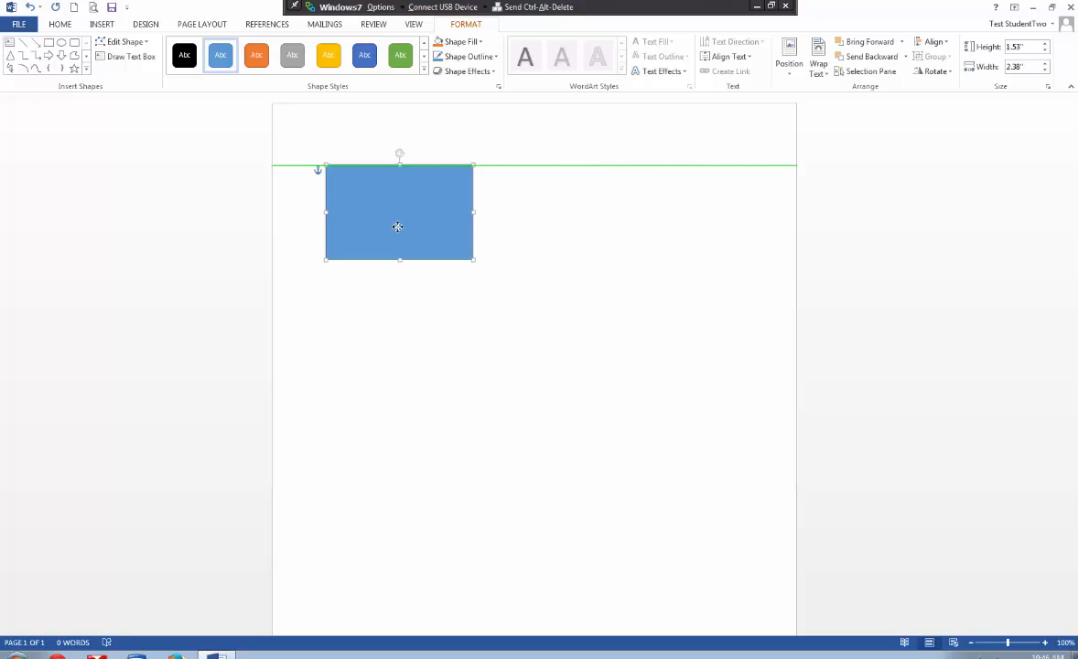
left_click_drag(394, 231, 530, 218)
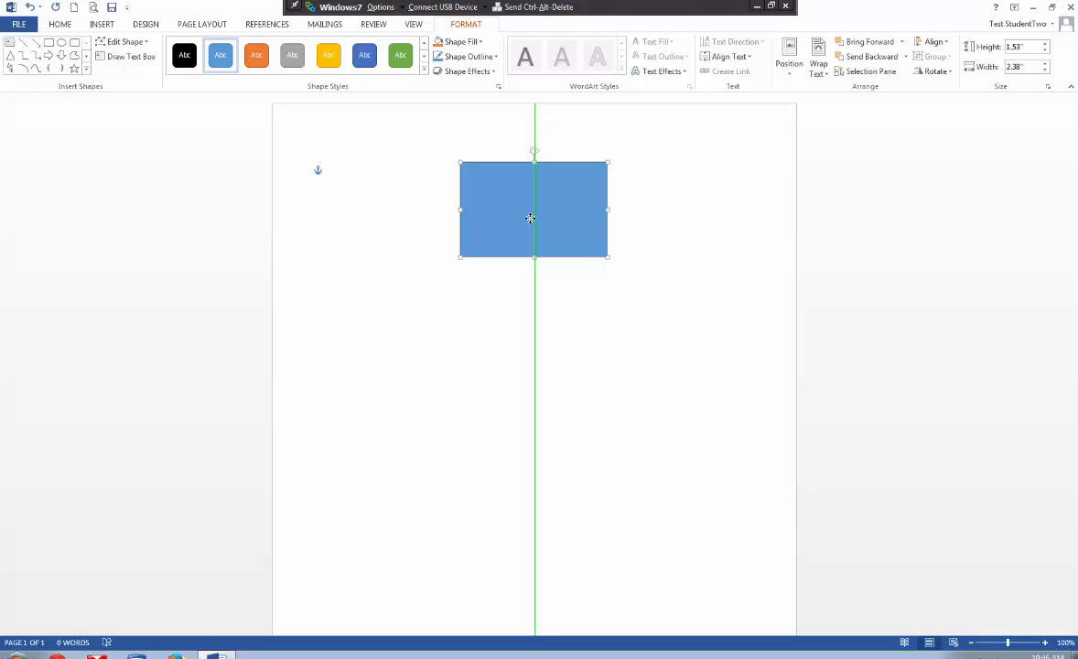
left_click_drag(530, 218, 397, 222)
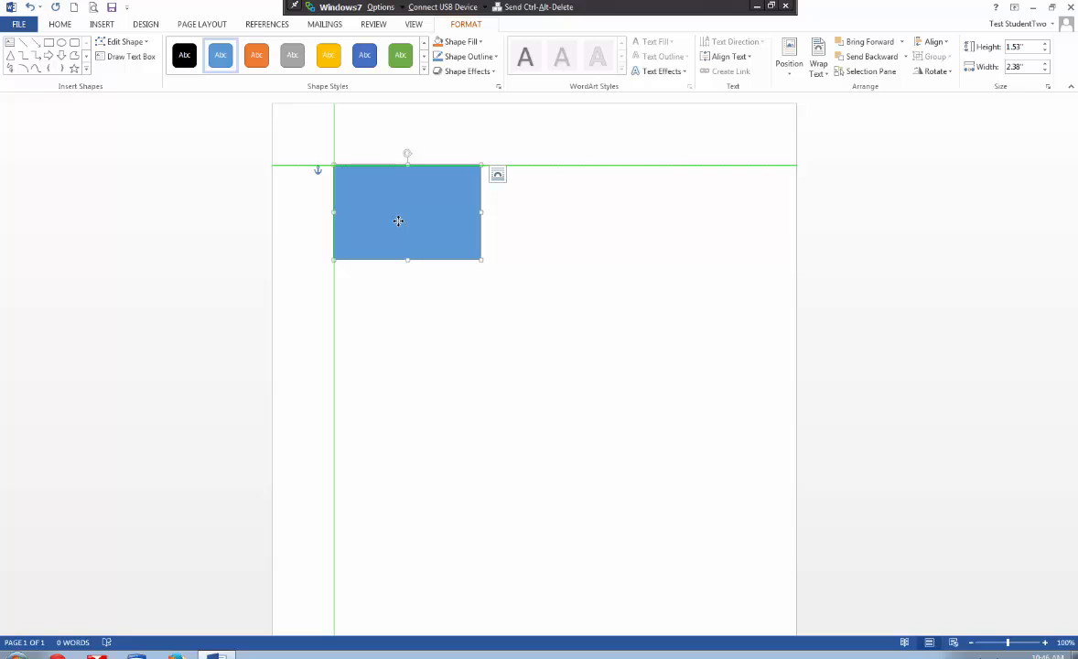
left_click(649, 317)
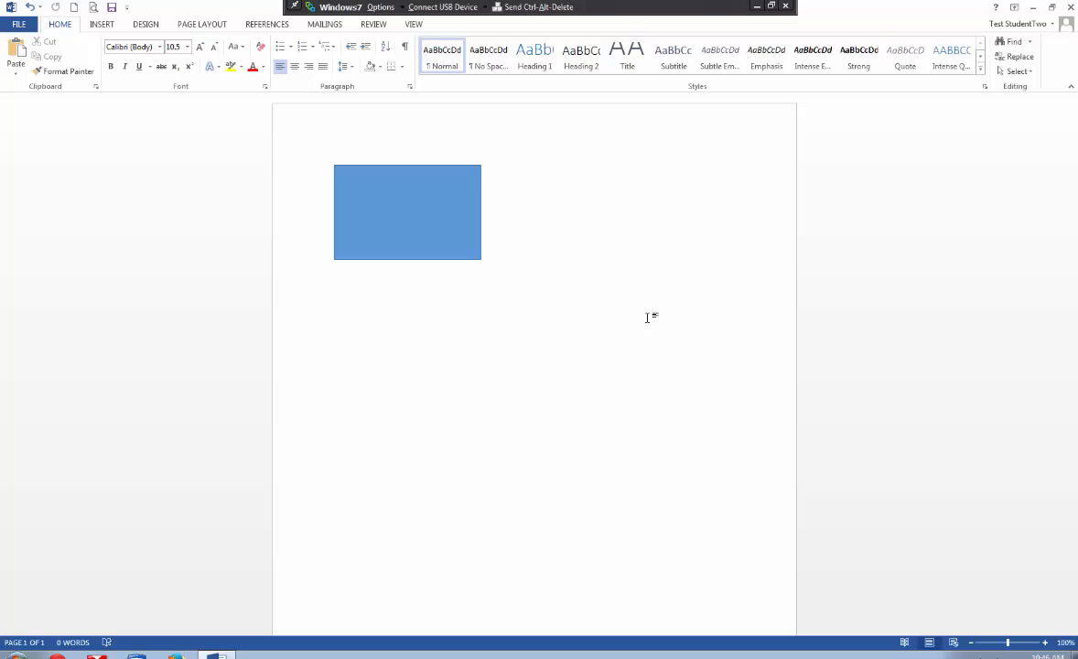
- Open catalog p 1-4.doc and jump through its Accredited By, Member Of and President's Message headings, closing the heading navigation when done
key("ctrl+o")
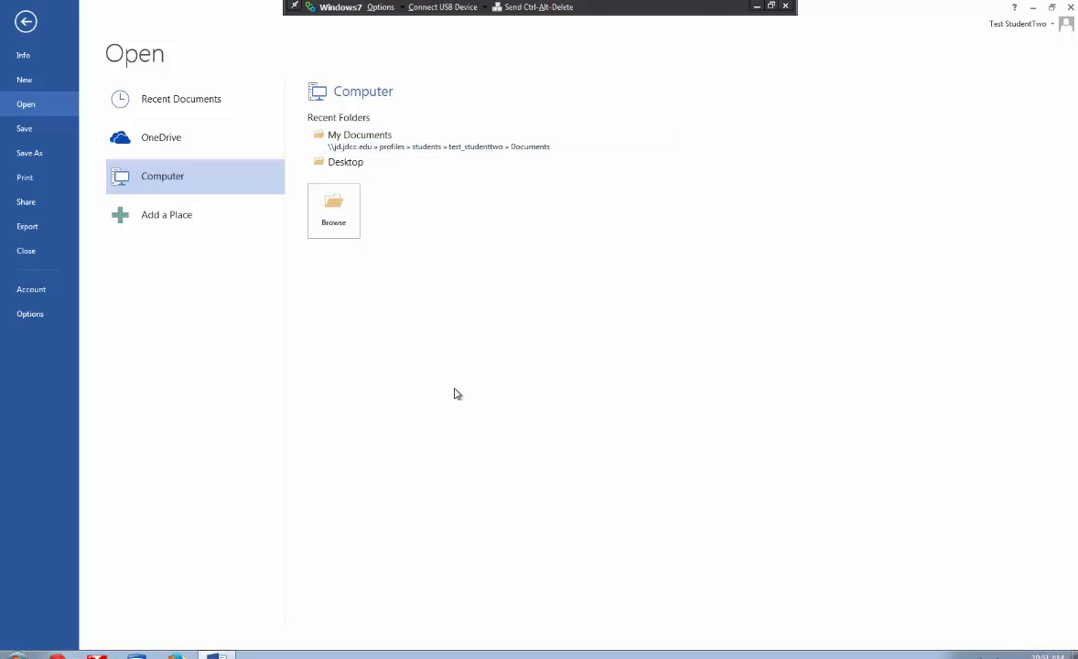
key("Escape")
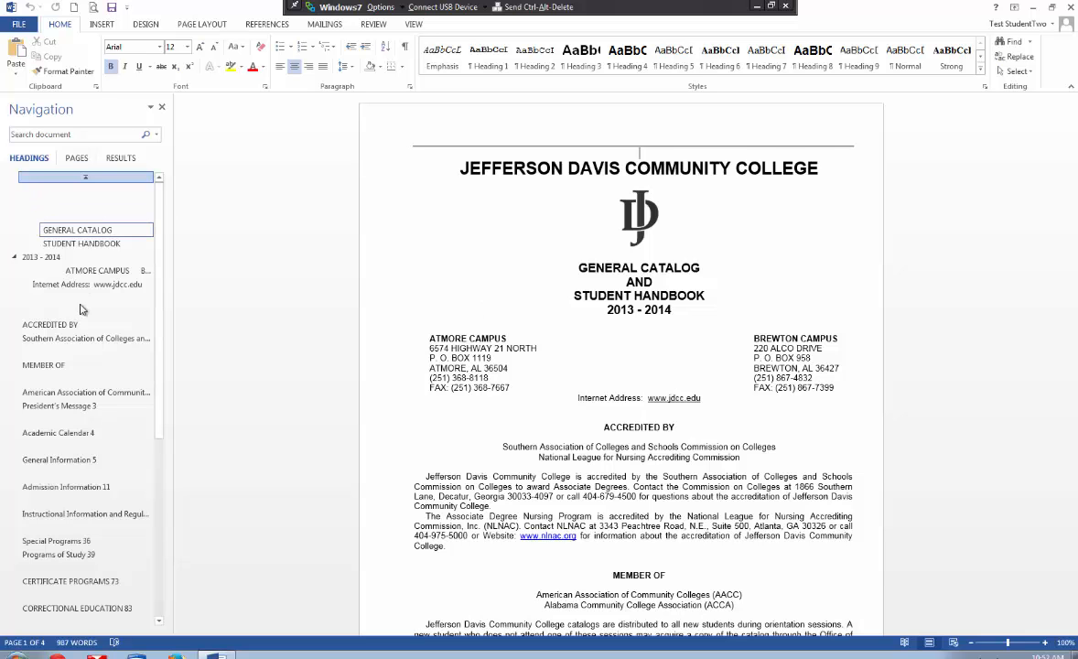
left_click(52, 332)
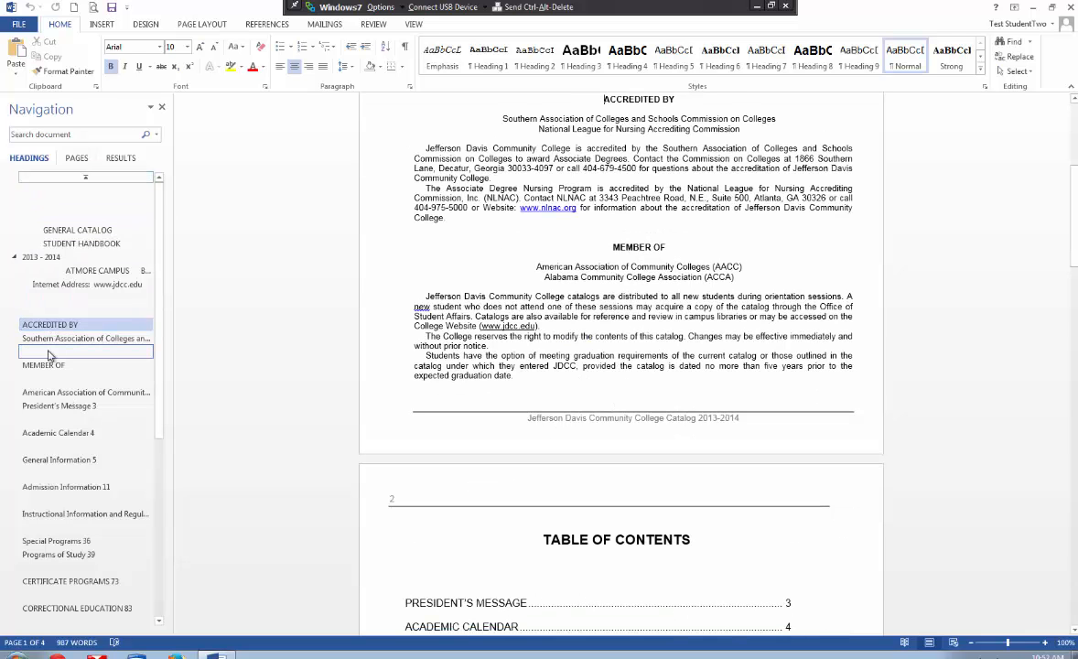
left_click(49, 366)
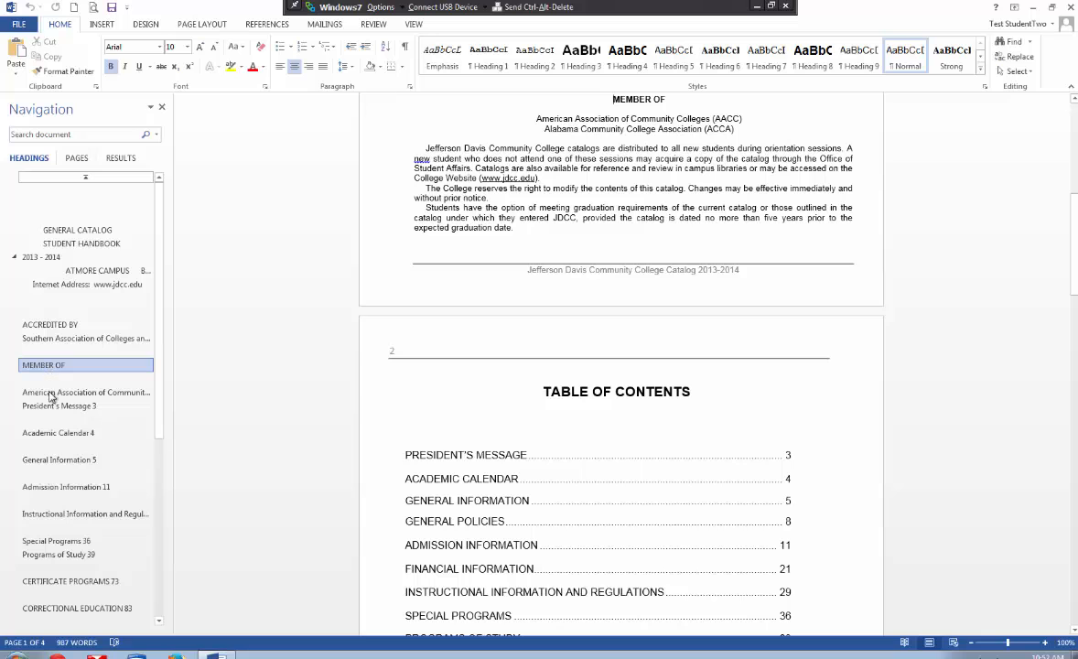
left_click(51, 406)
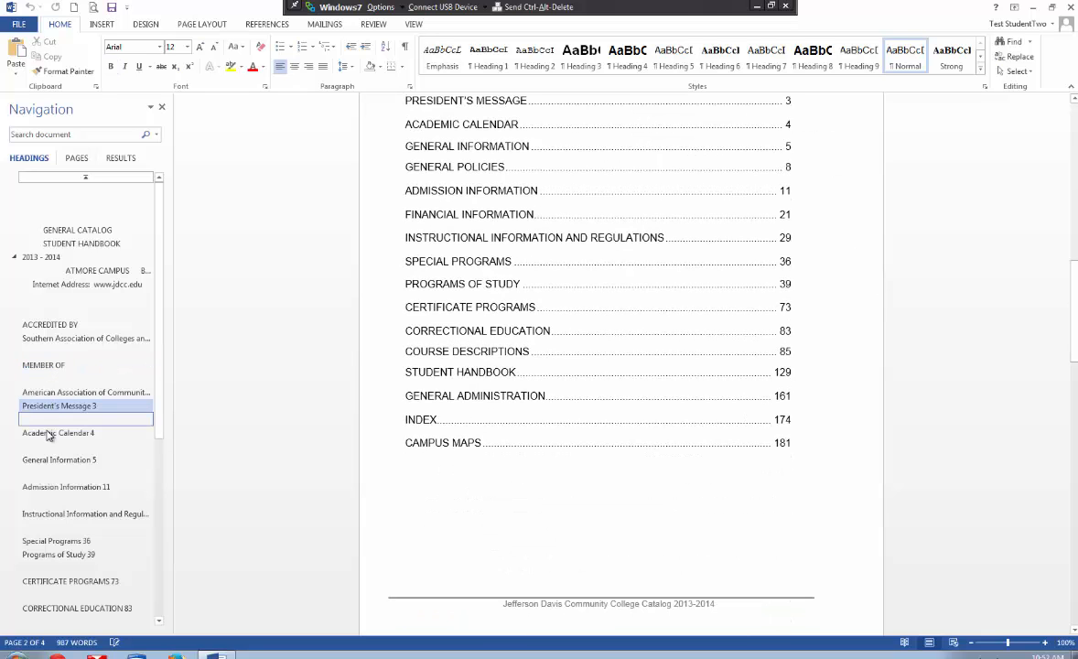
left_click(161, 107)
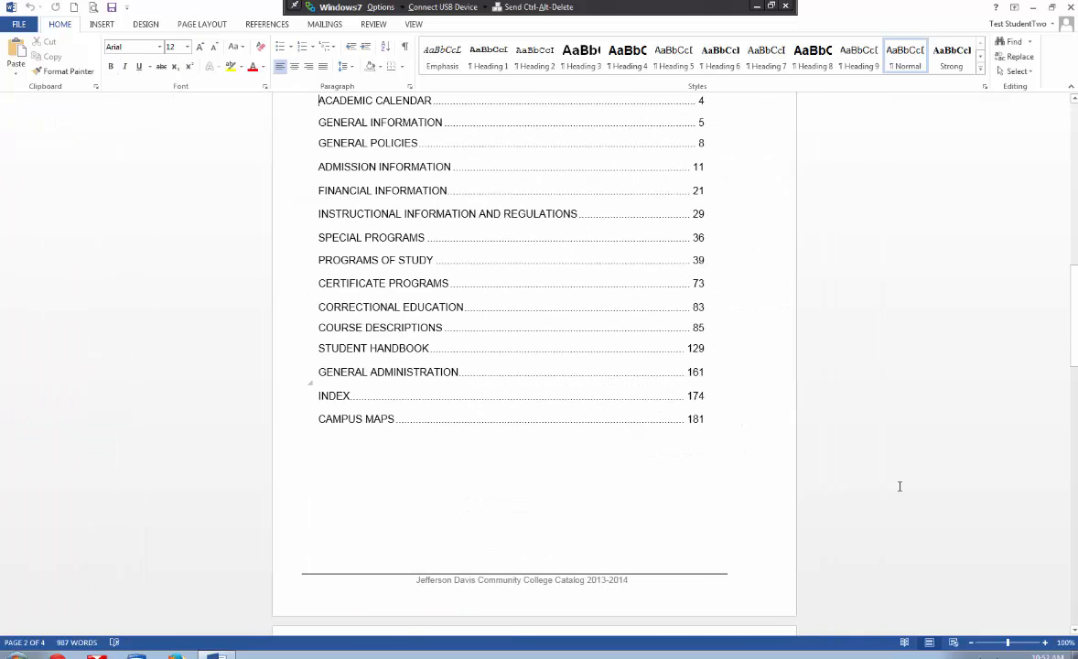
- View the catalog in Read Mode, return to the print layout and look over the academic calendar page
left_click(904, 644)
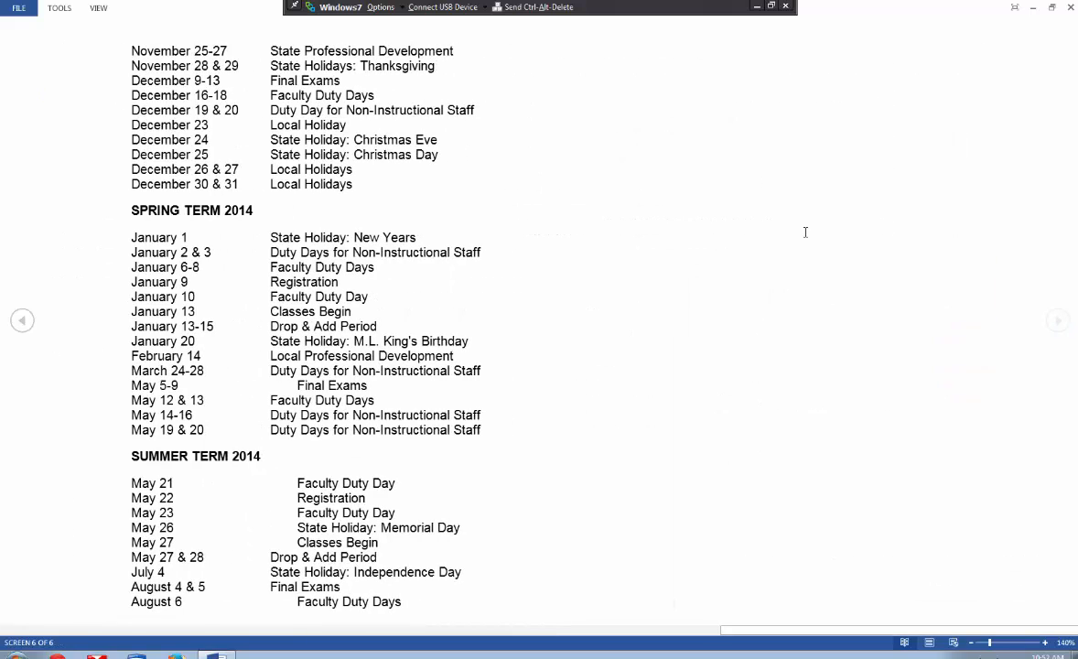
key("Escape")
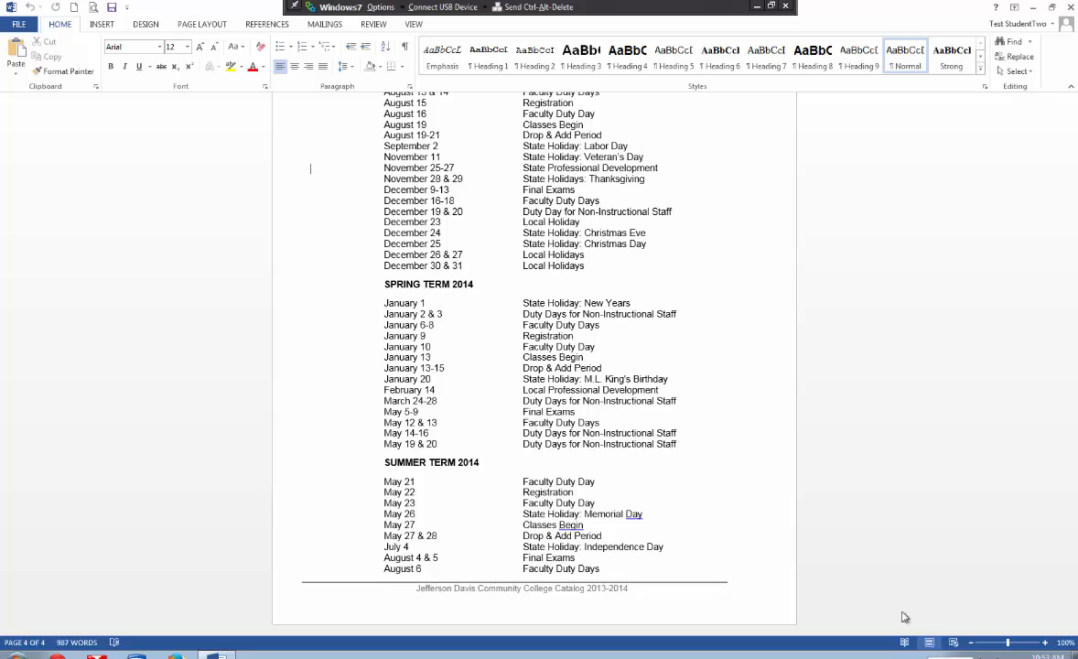
scroll(694, 429, "up", 1)
scroll(694, 429, "up", 3)
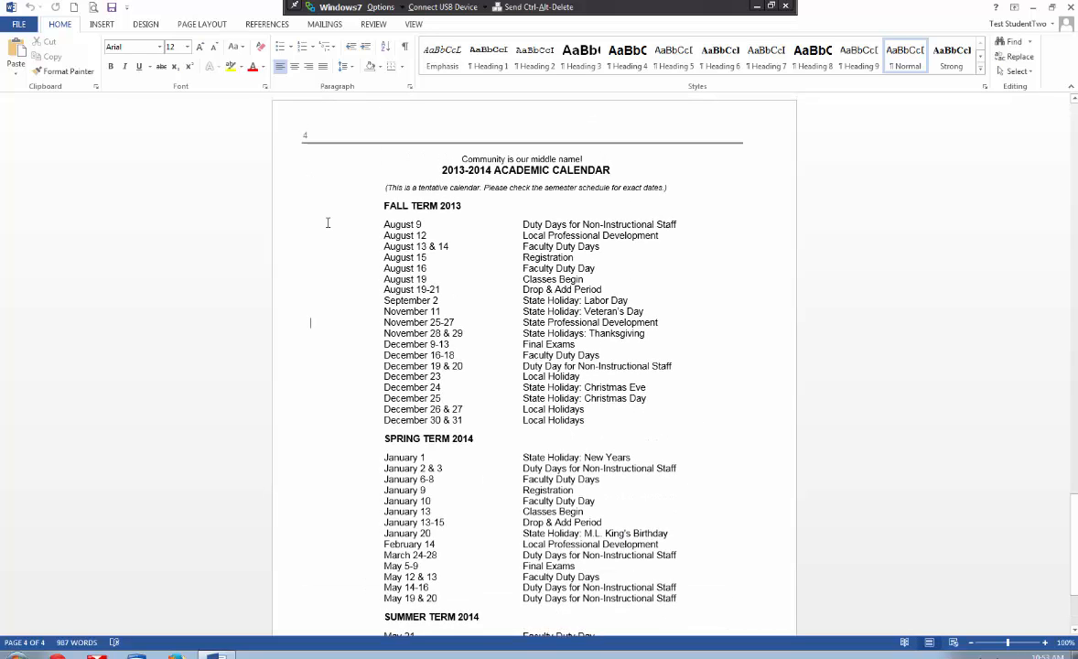
- Create a new blank document and insert a table with three columns and four rows
left_click(73, 9)
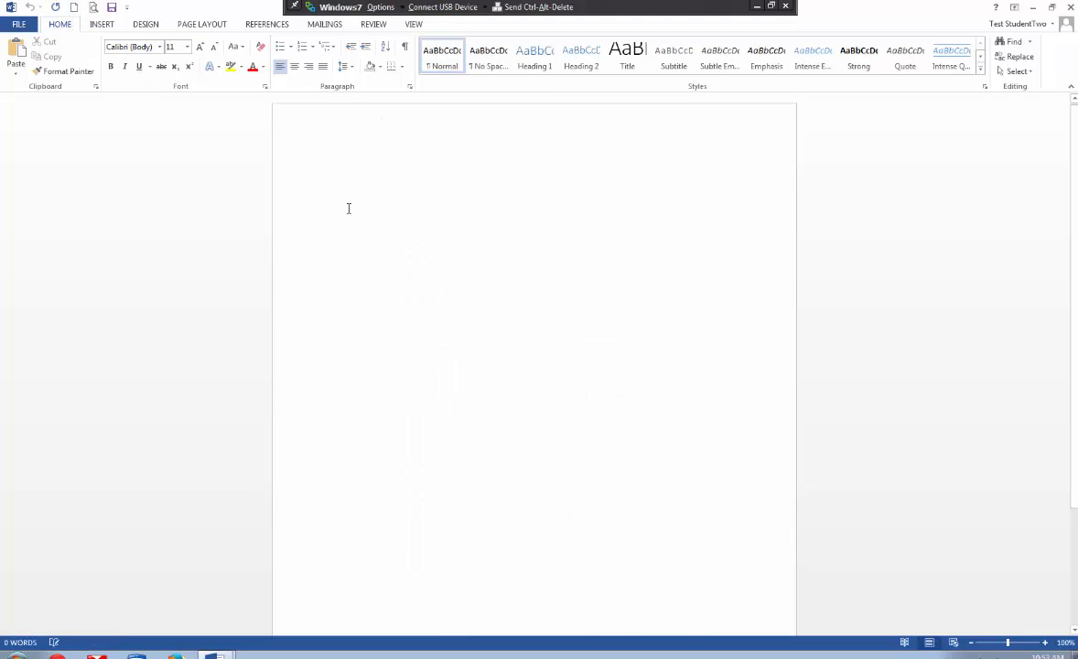
left_click(95, 25)
left_click(101, 73)
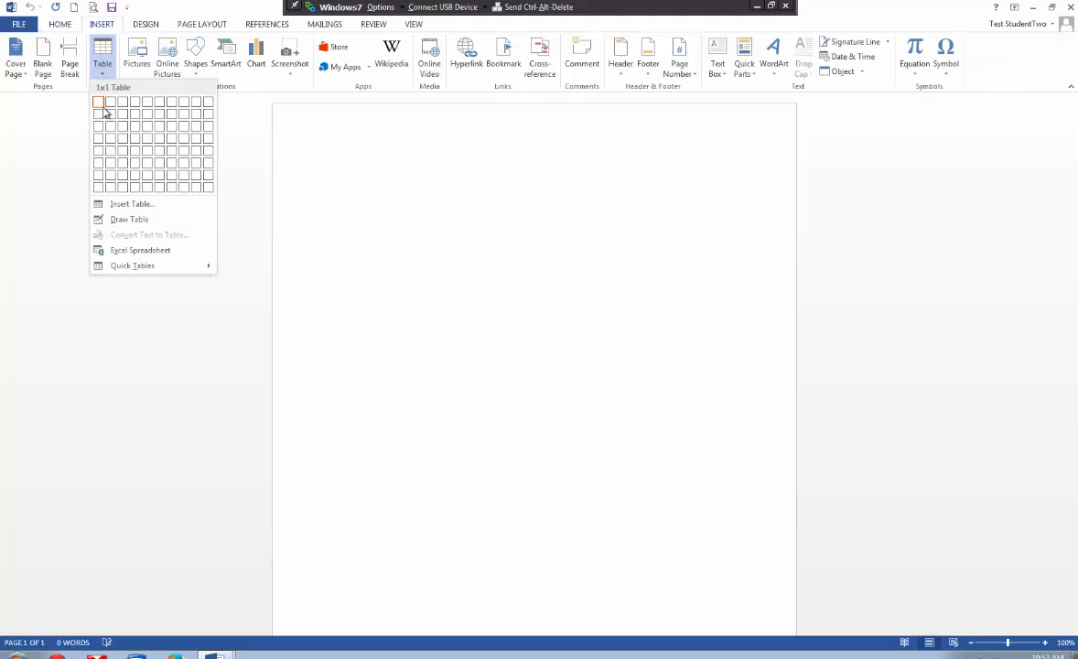
left_click(120, 145)
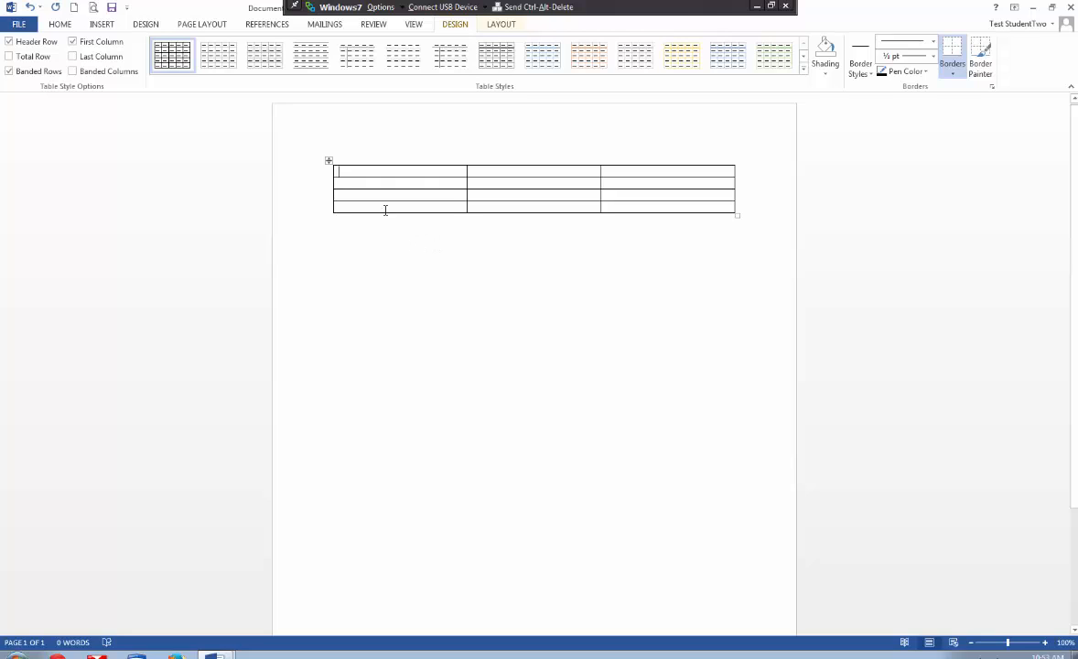
- Add a row above the table's last row and a column between its second and third columns
mouse_move(333, 209)
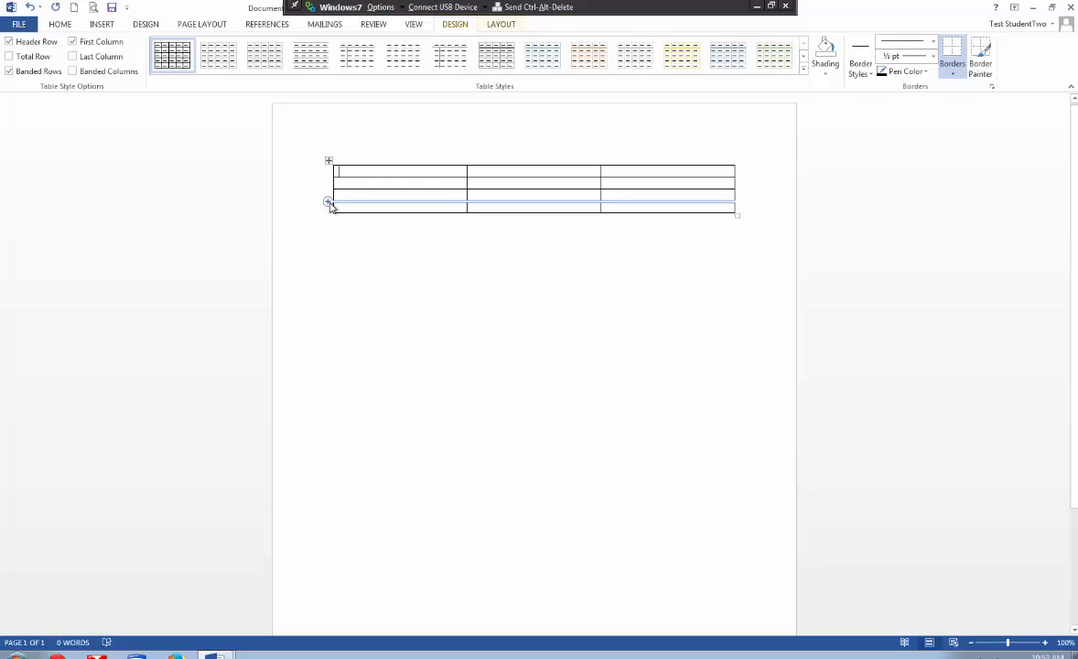
left_click(328, 201)
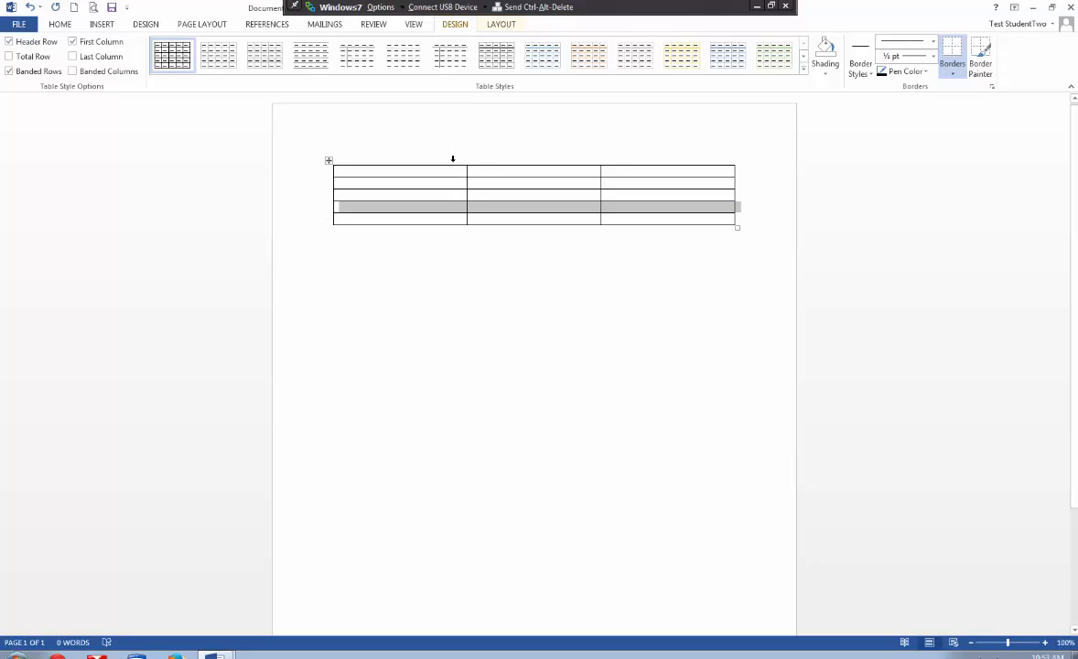
left_click(452, 160)
mouse_move(469, 163)
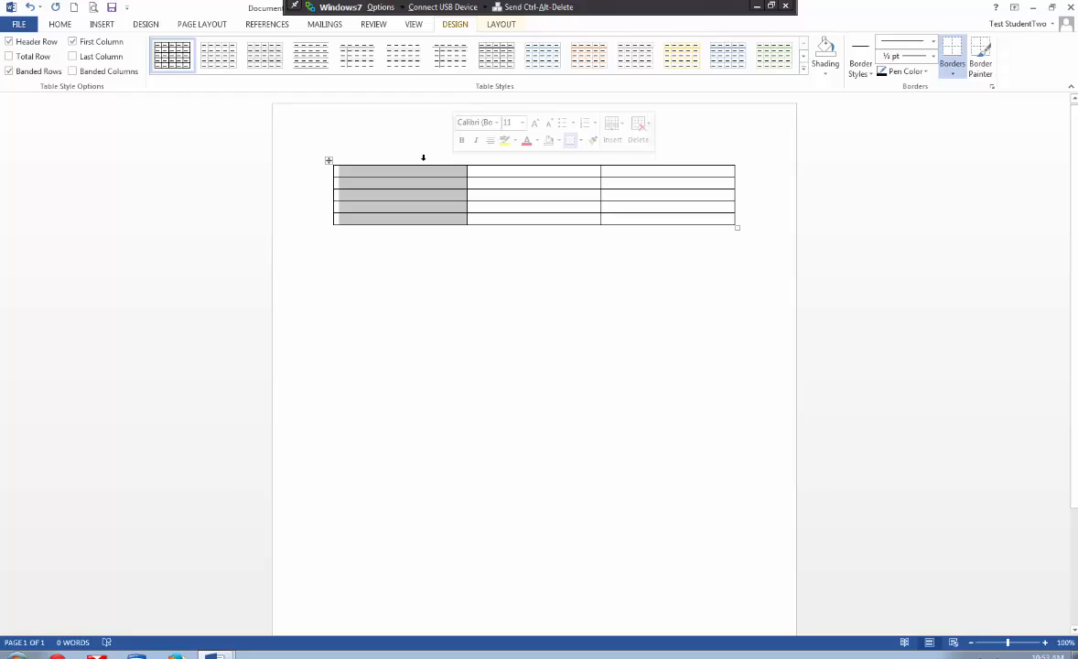
left_click(499, 161)
mouse_move(604, 168)
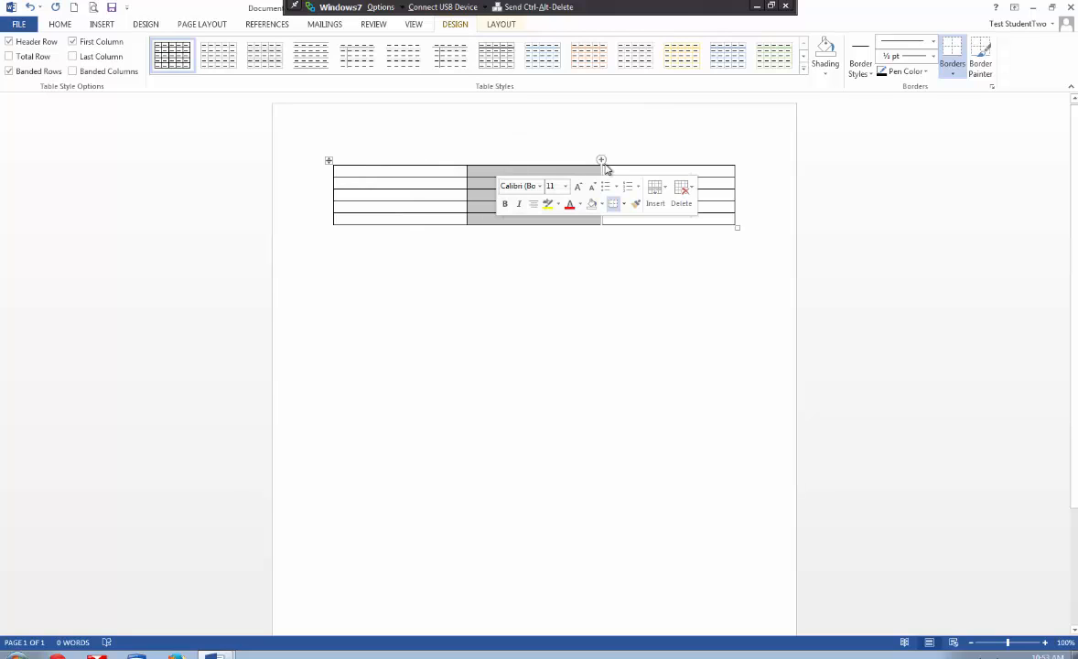
left_click(601, 160)
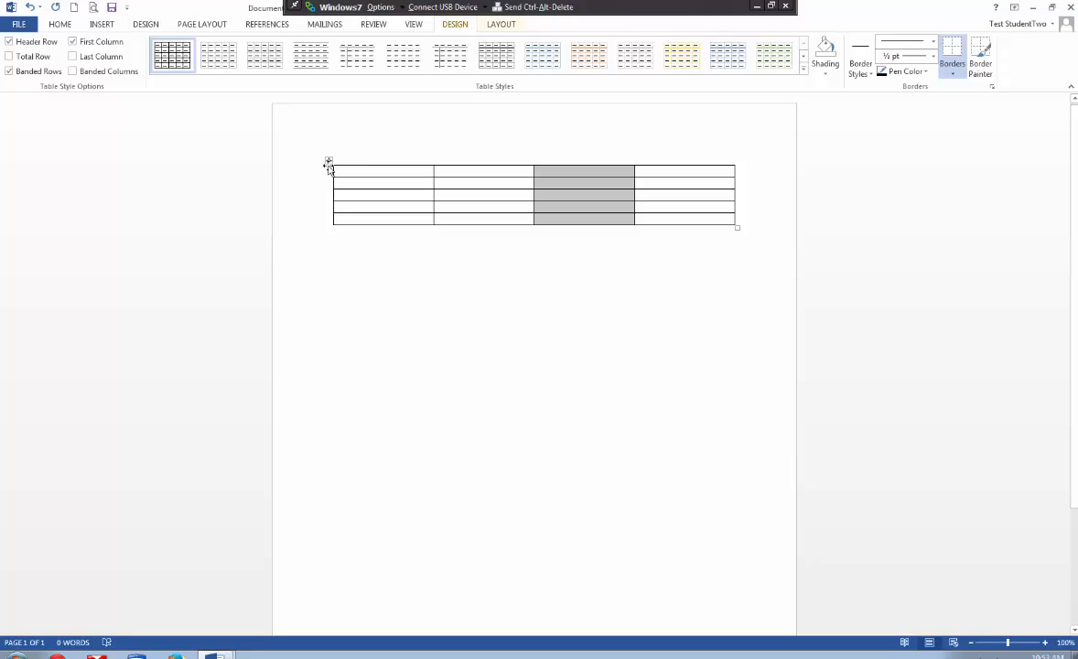
- Select the whole table and review the quick options for inserting and deleting rows, columns and the table
left_click(328, 160)
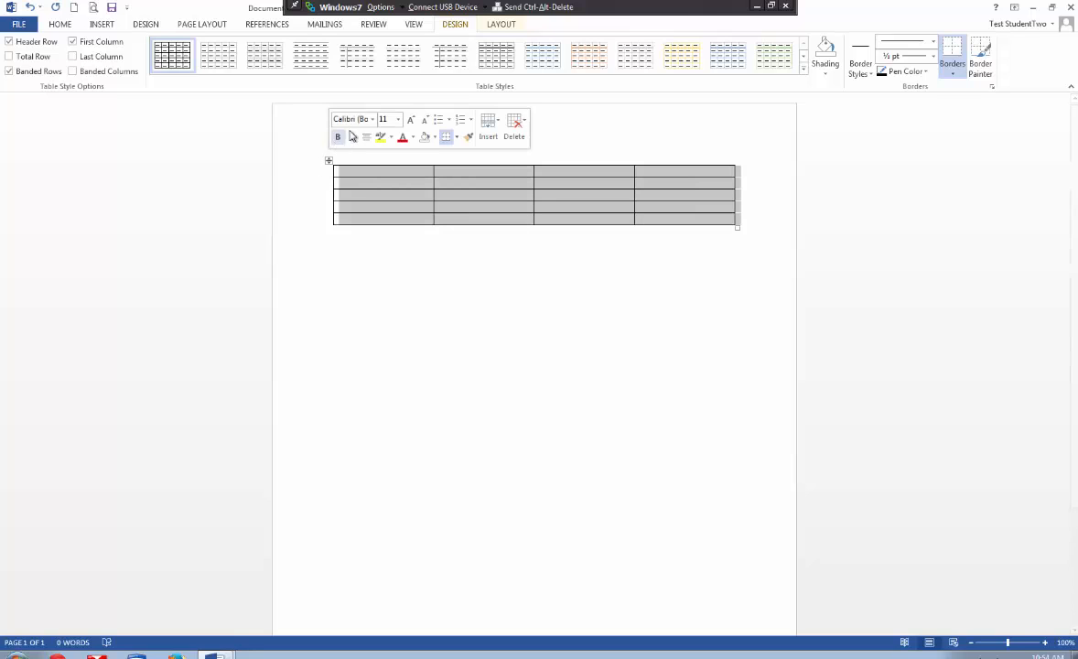
left_click(498, 124)
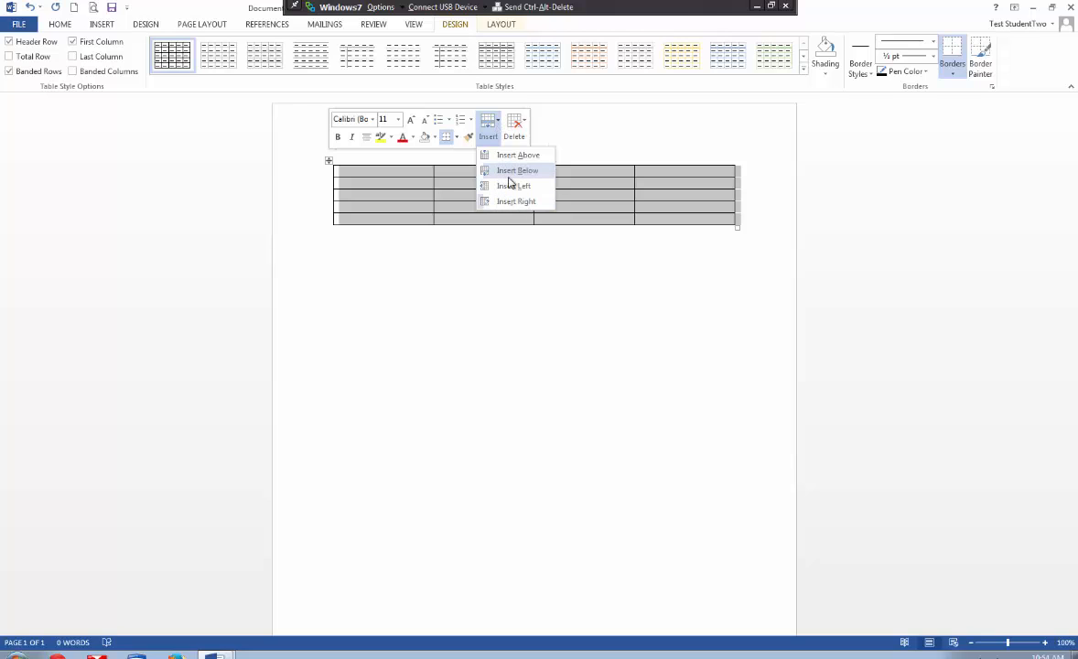
left_click(526, 124)
left_click(526, 123)
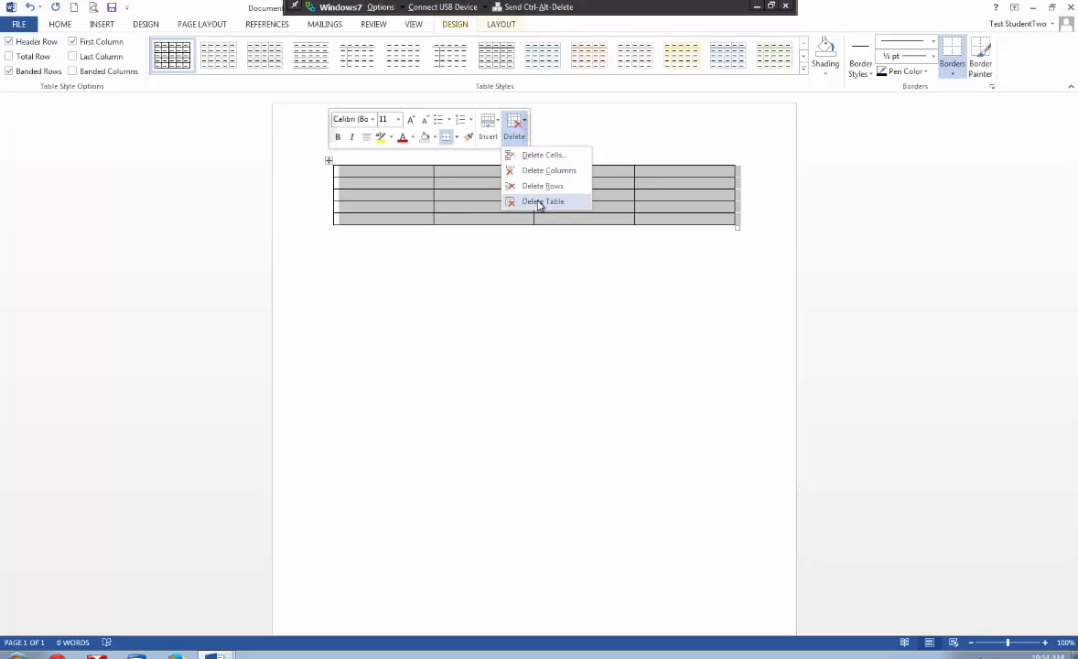
left_click(329, 160)
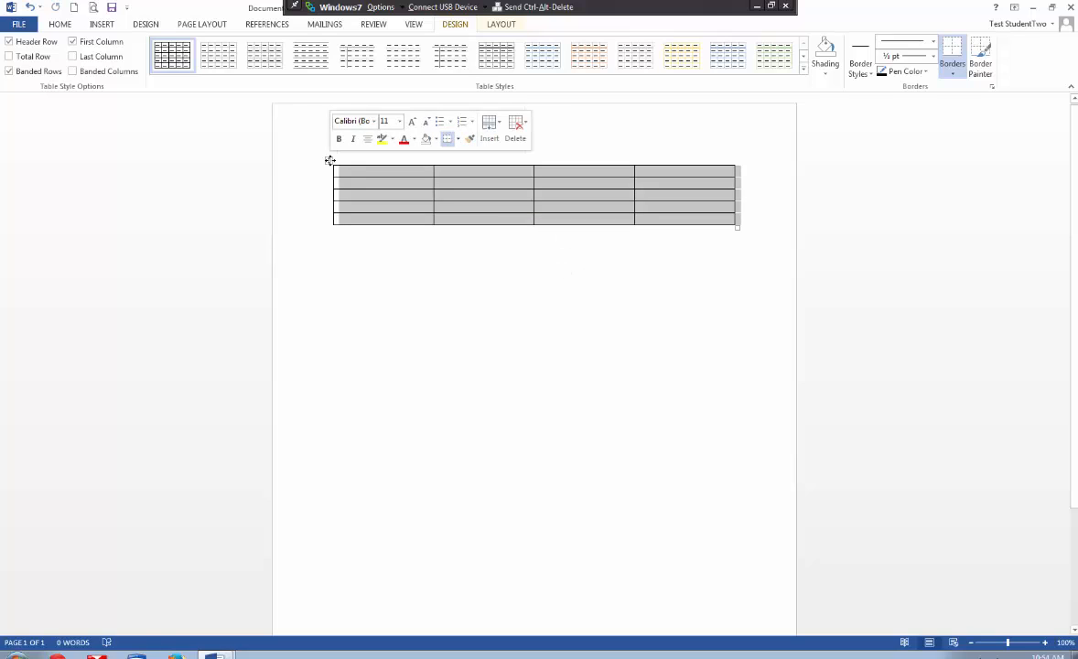
key("Delete")
left_click(329, 161)
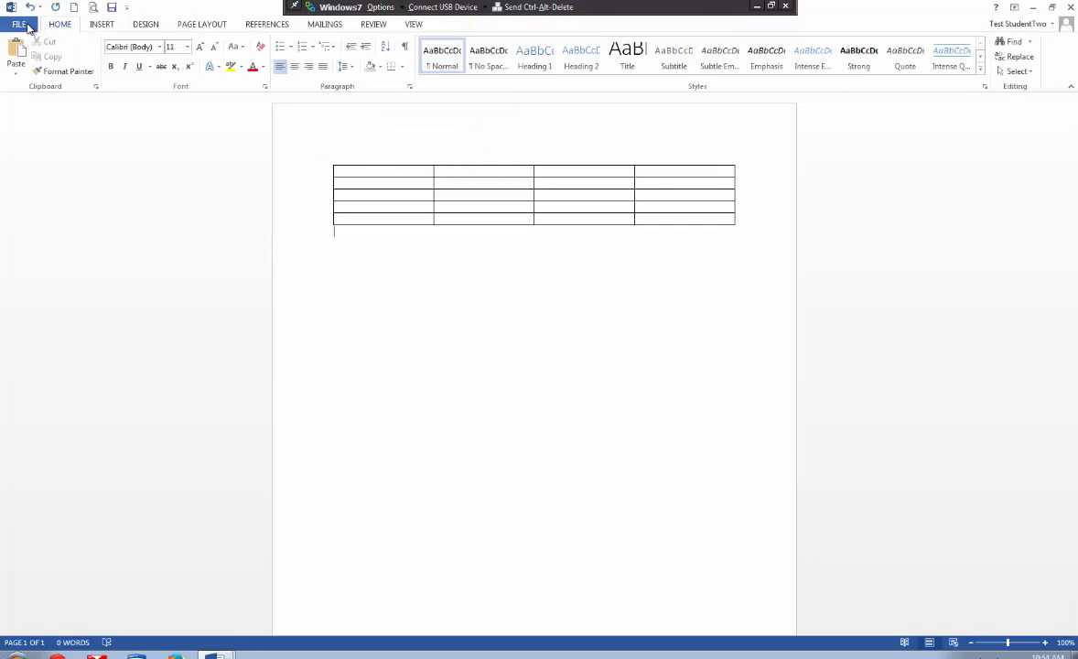
- Open the recent file TravelForm_Atmore_11_06_14.pdf and accept its conversion to an editable Word document
left_click(22, 25)
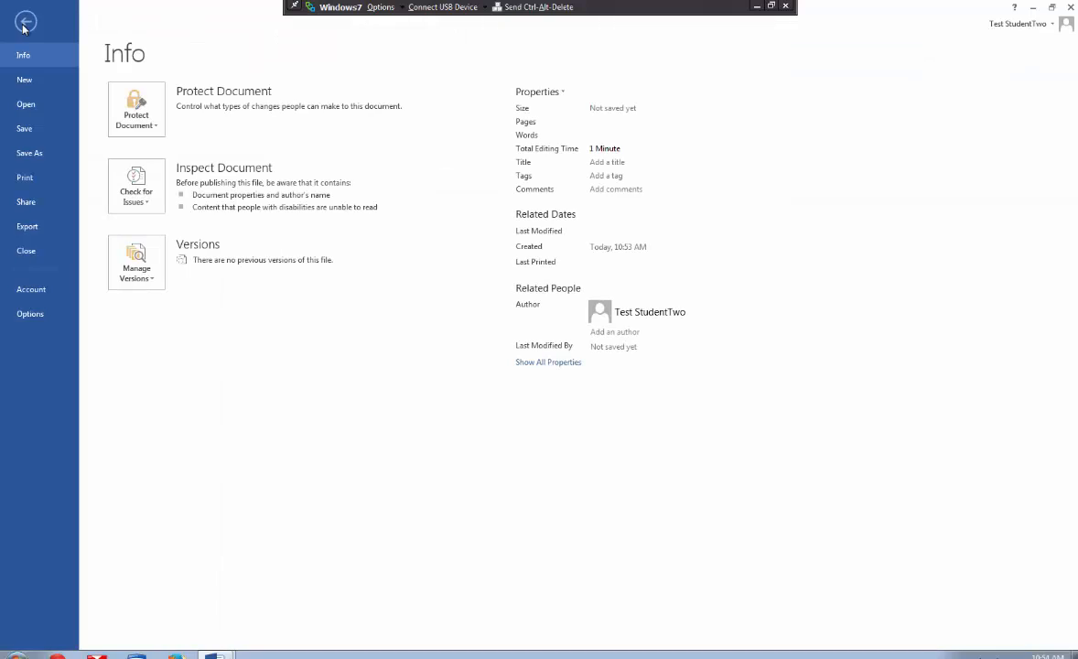
left_click(25, 105)
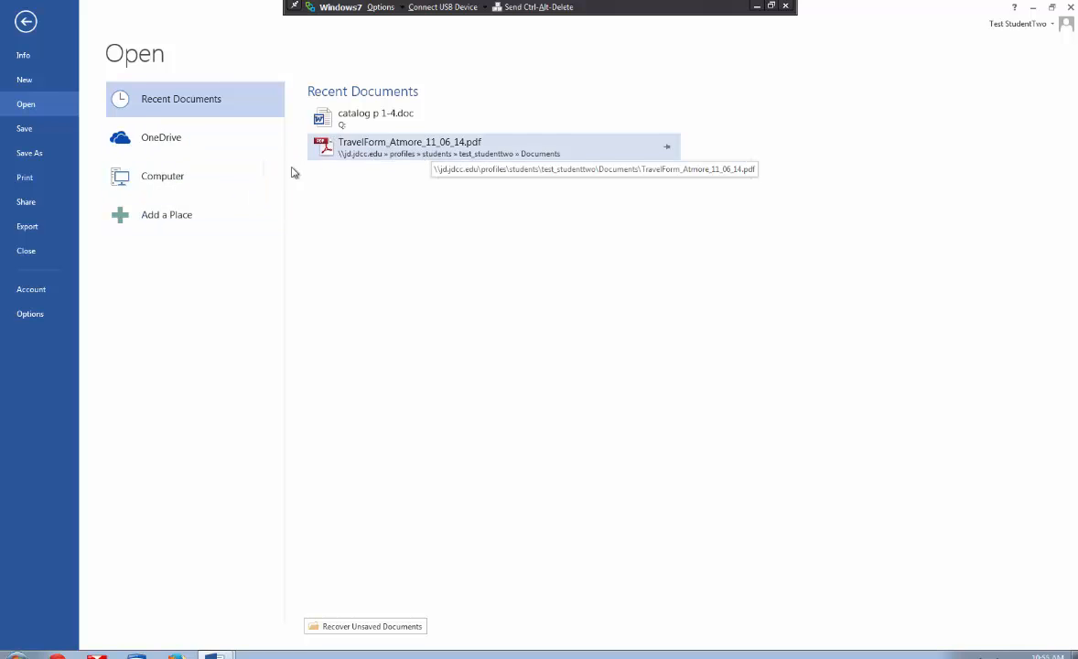
left_click(178, 180)
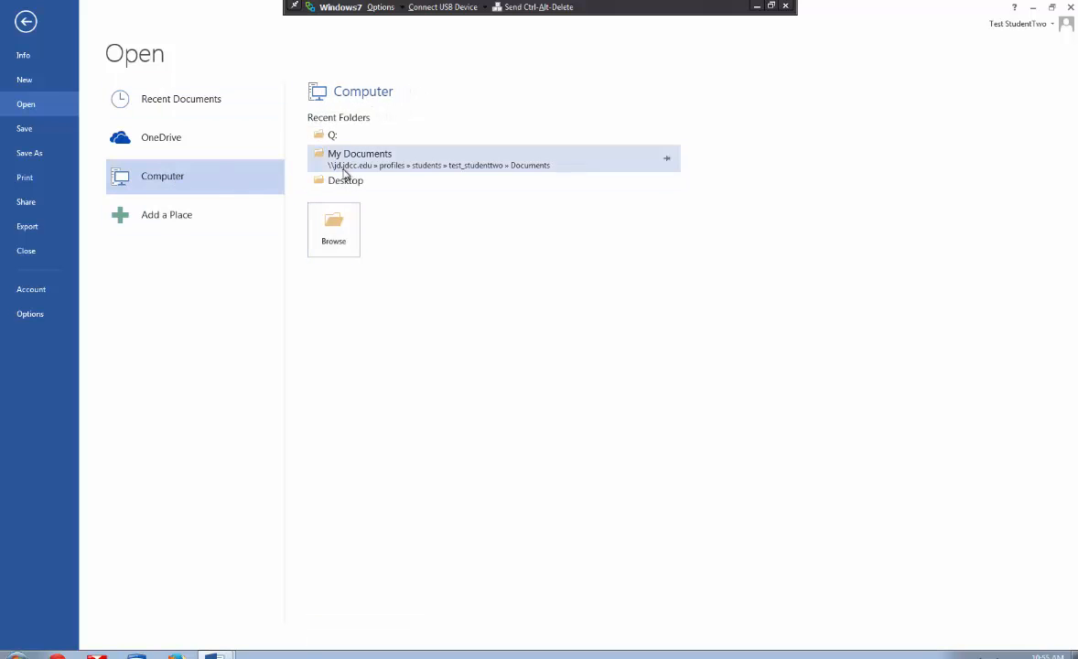
left_click(184, 107)
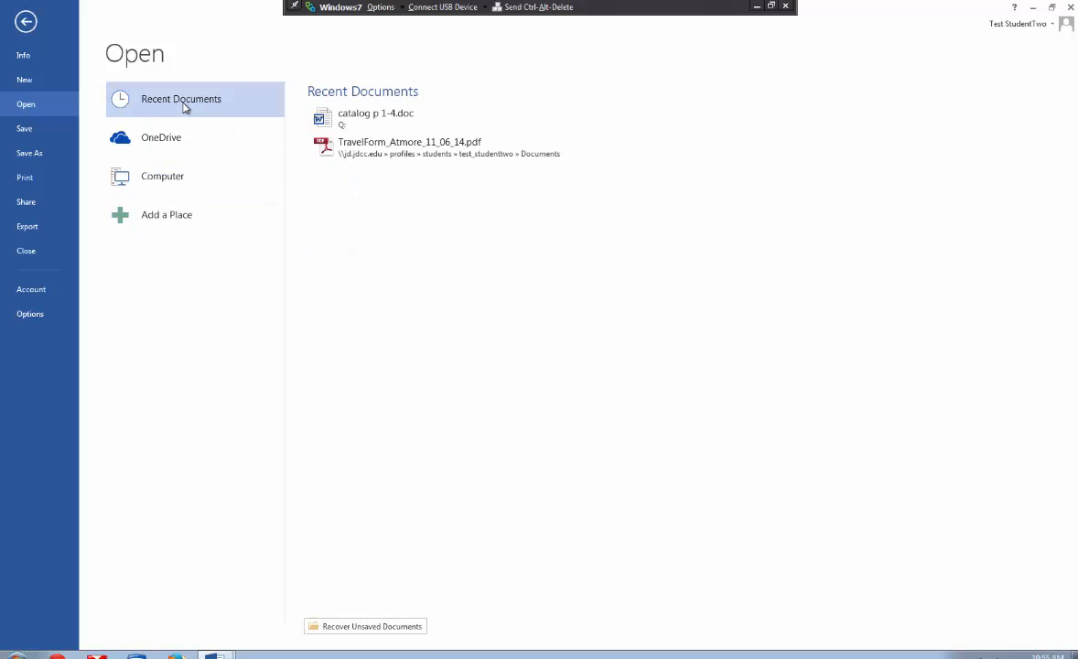
left_click(353, 142)
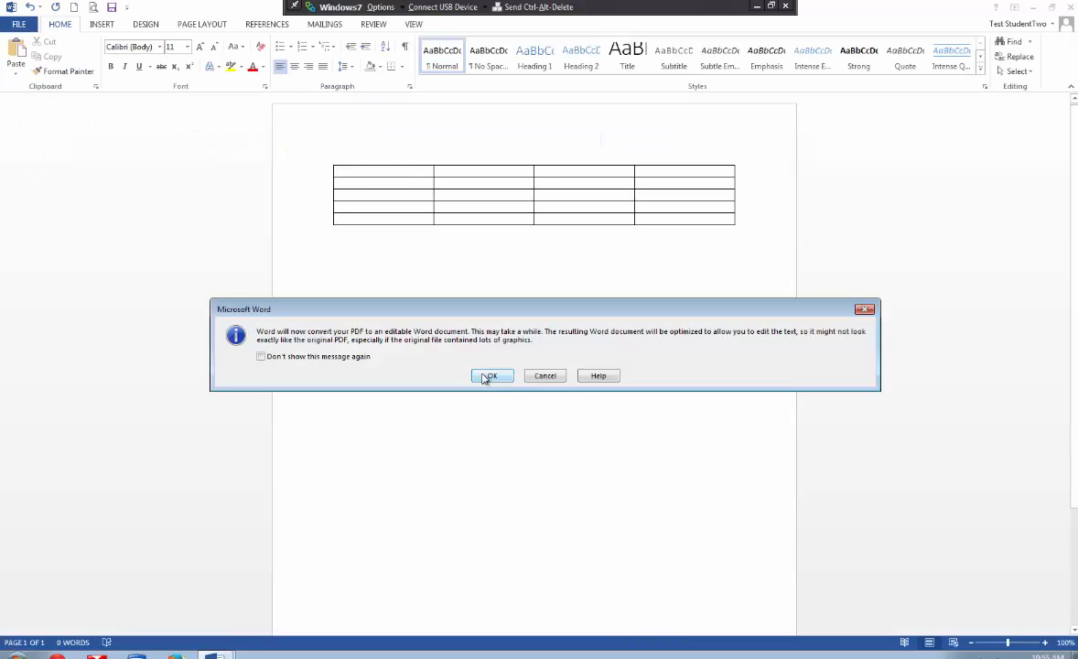
left_click(274, 360)
left_click(489, 377)
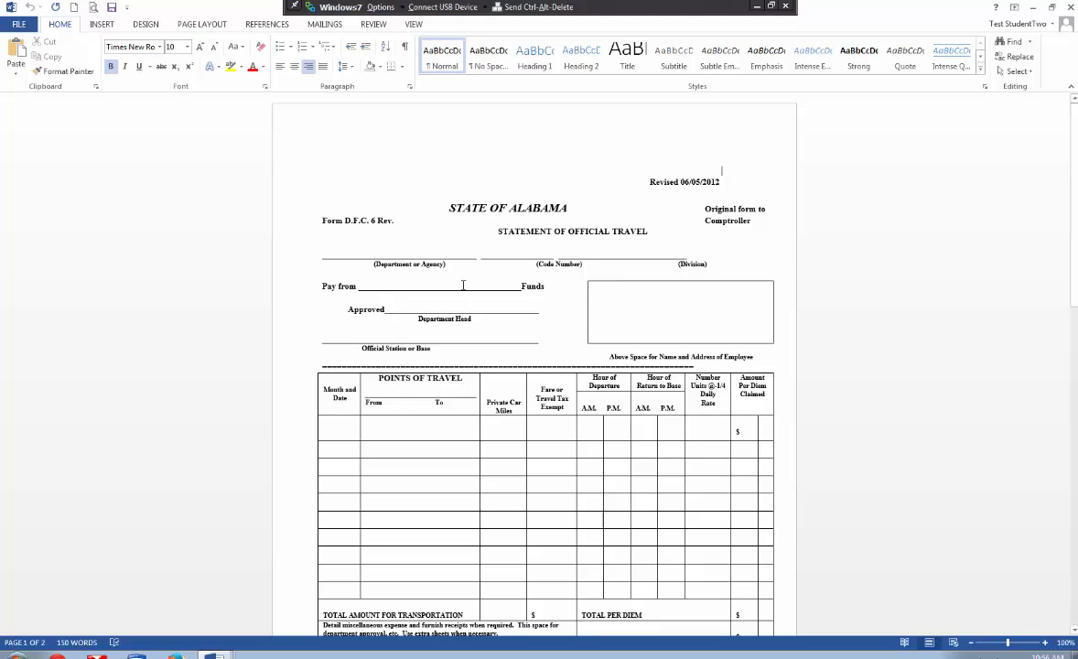
- Enter the employee's full name in the name and address box and the date 11/14/14 in the travel table's first row
left_click(668, 305)
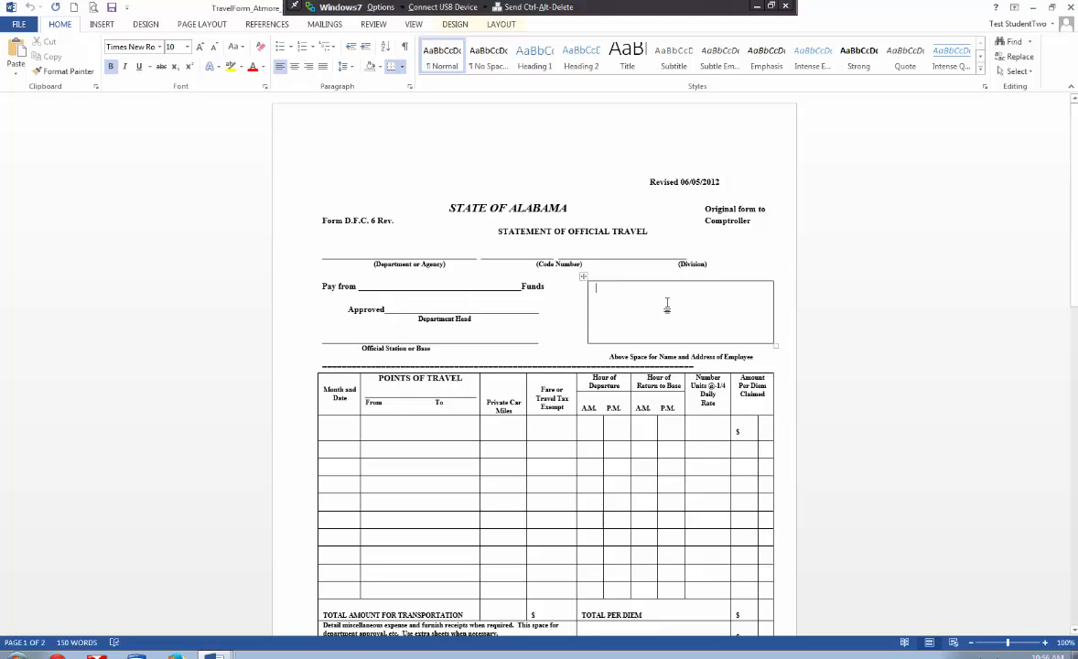
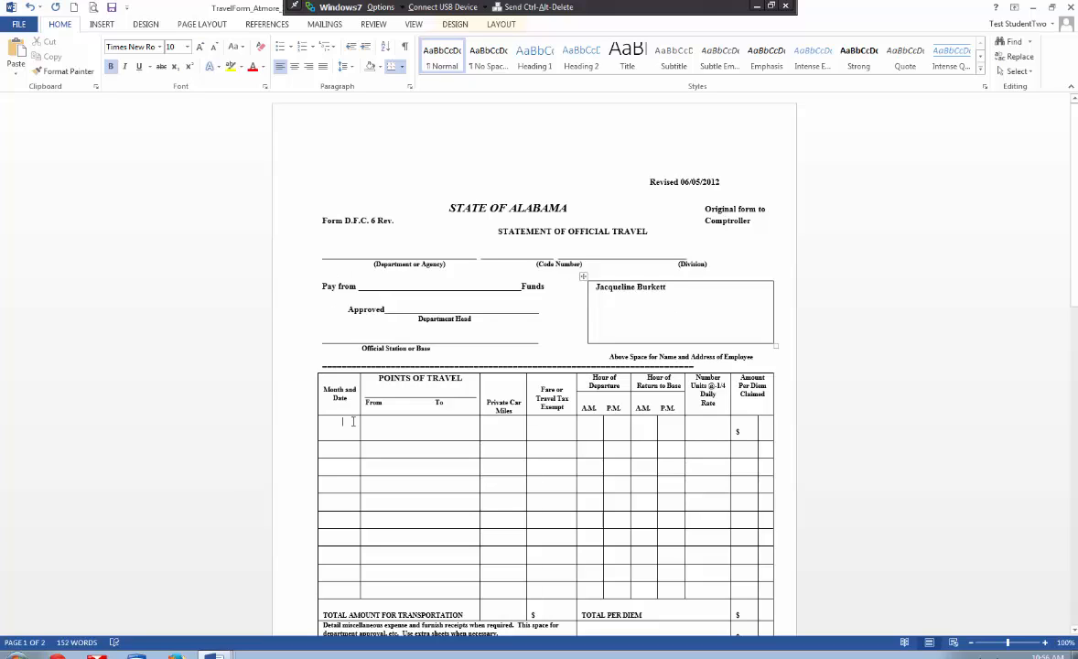
left_click(352, 421)
type("11/14/14")
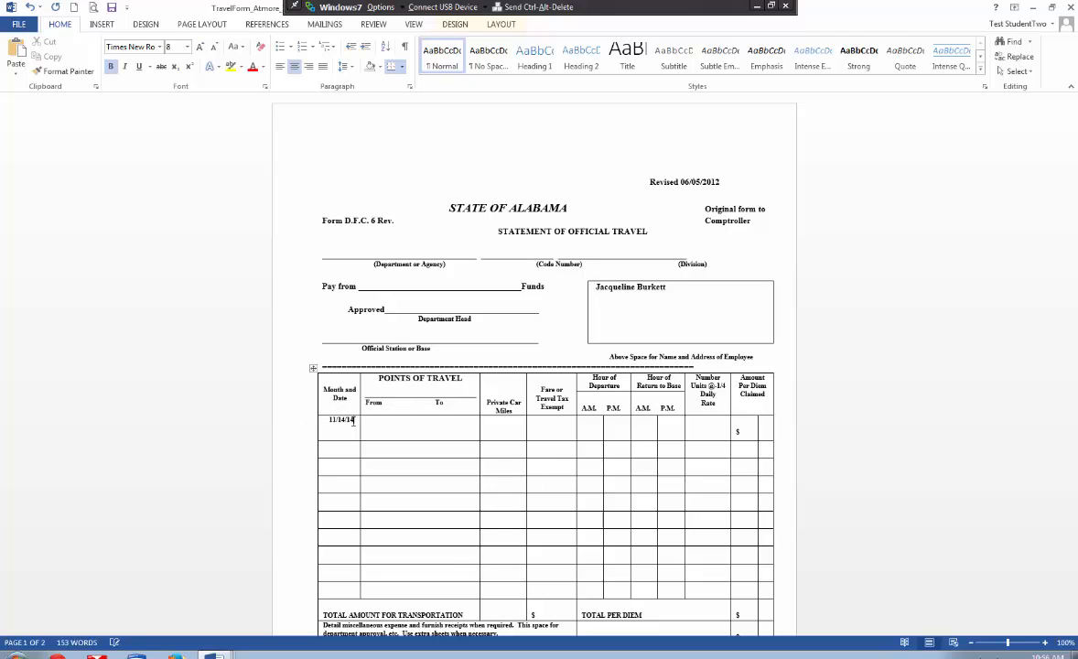
key("Tab")
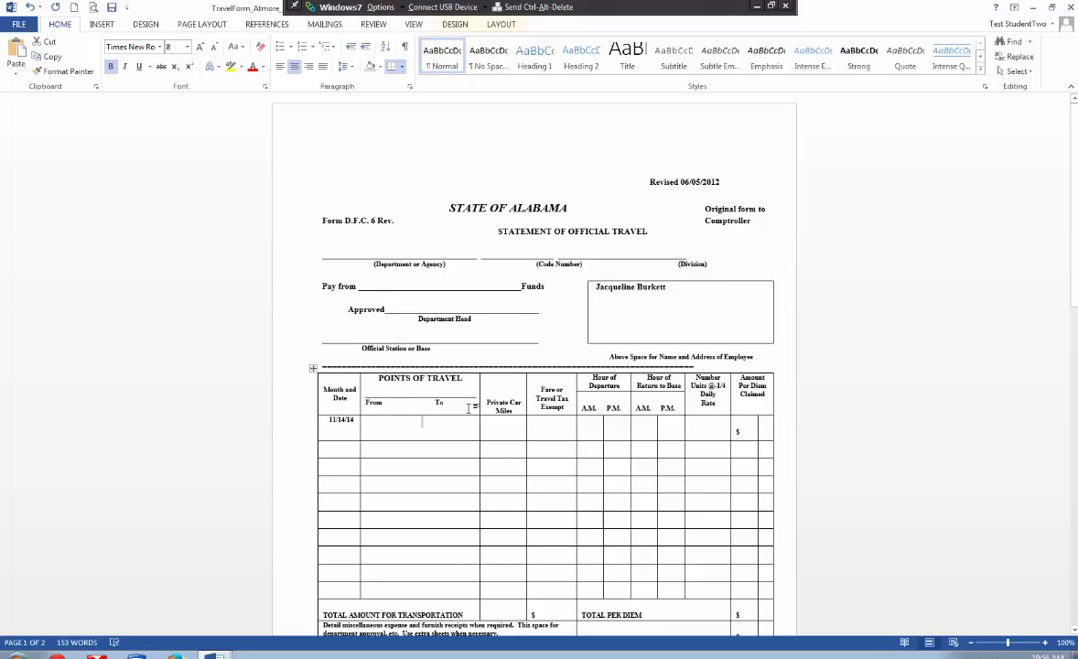
scroll(469, 408, "down", 1)
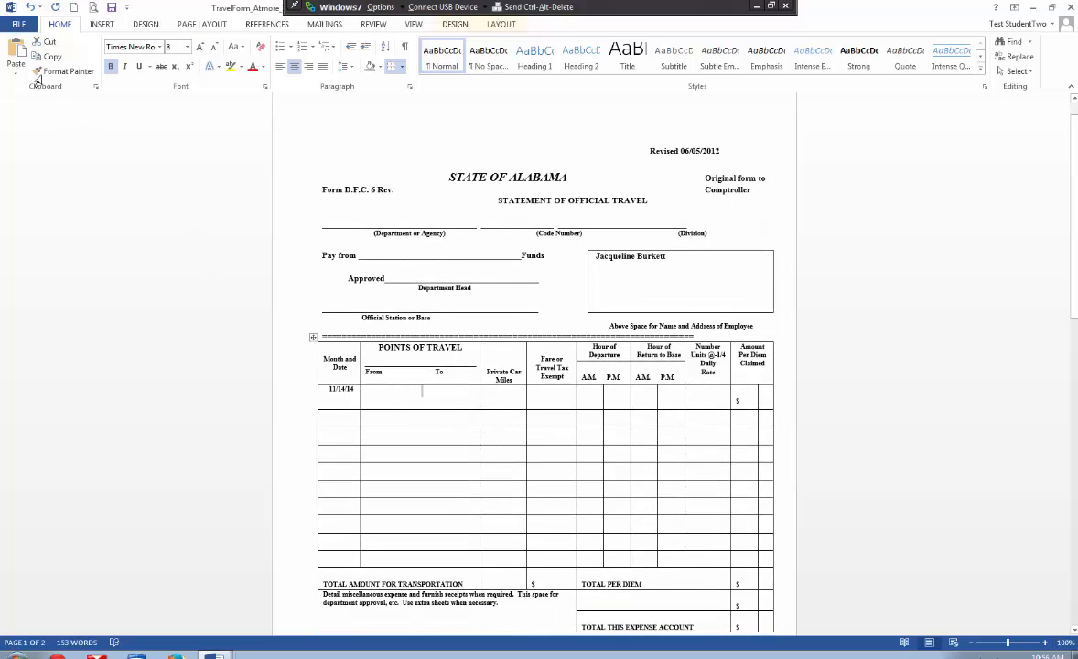
- Start saving a copy of the form in the current Documents folder with PDF as the file type
left_click(20, 24)
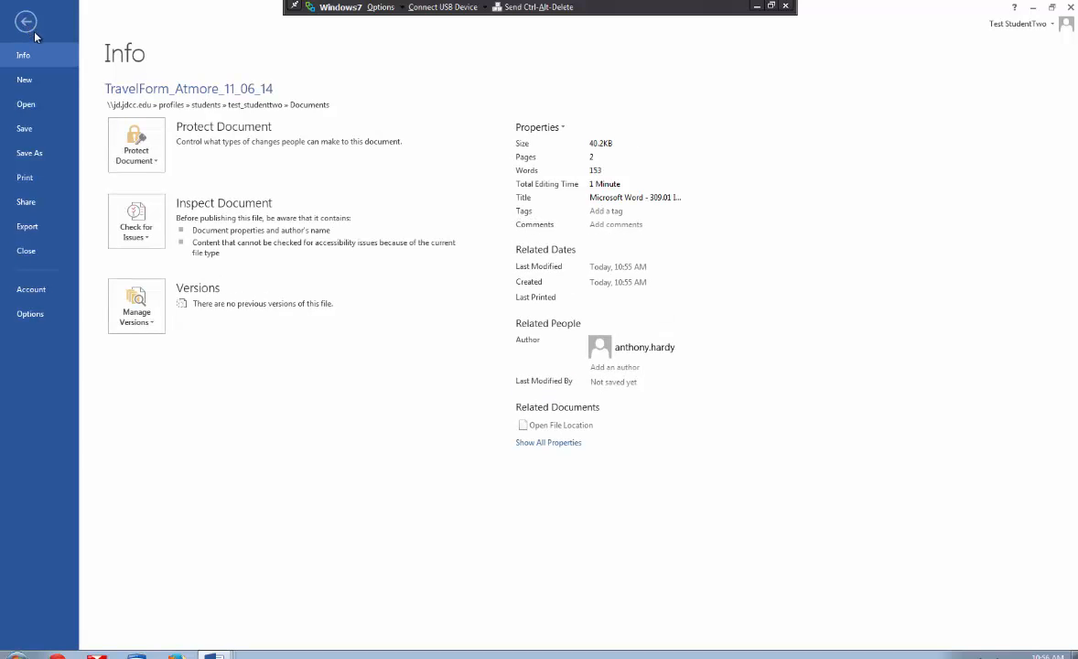
left_click(29, 154)
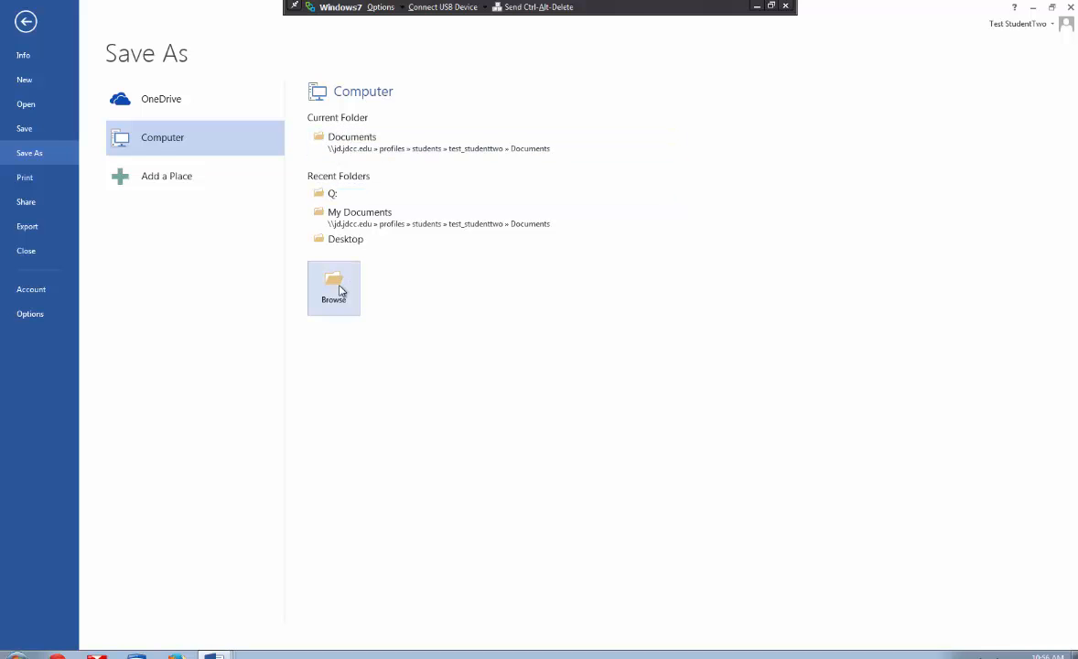
left_click(339, 139)
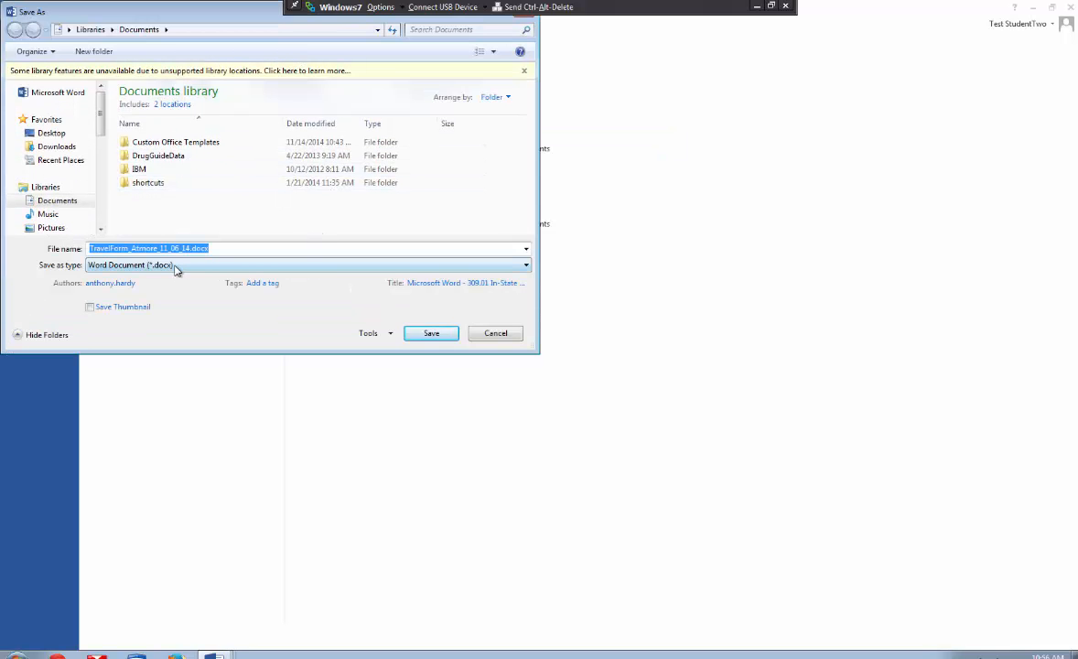
left_click(176, 266)
left_click(235, 267)
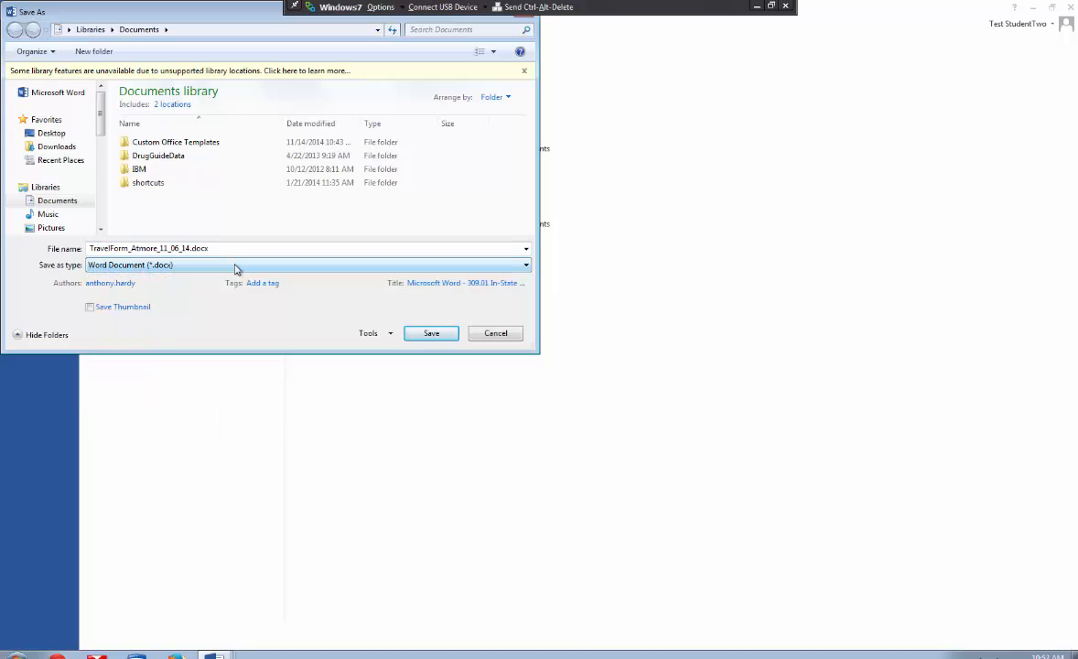
left_click(236, 266)
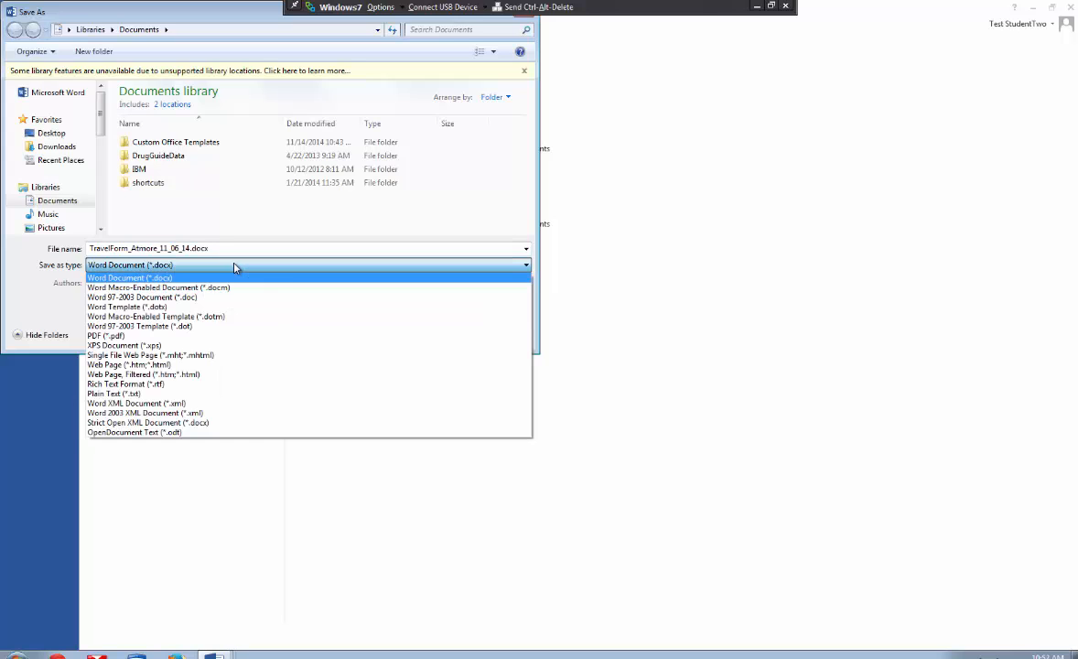
left_click(154, 335)
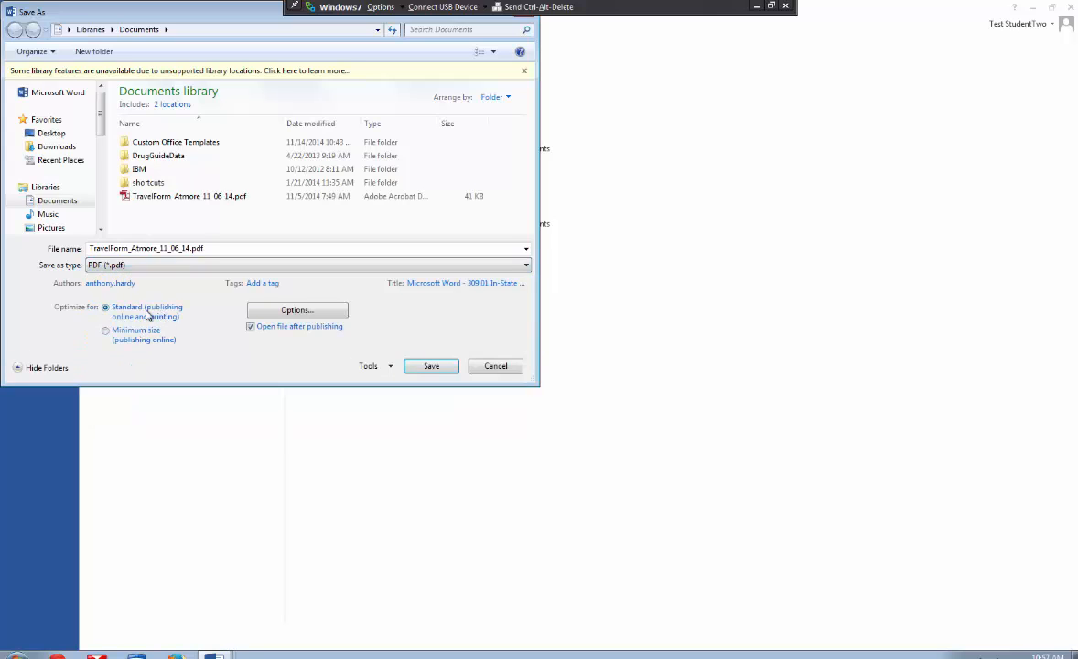
- Decline replacing the existing PDF and save the form as TravelForm_Atmore_11_06_14_Updated.pdf
left_click(424, 367)
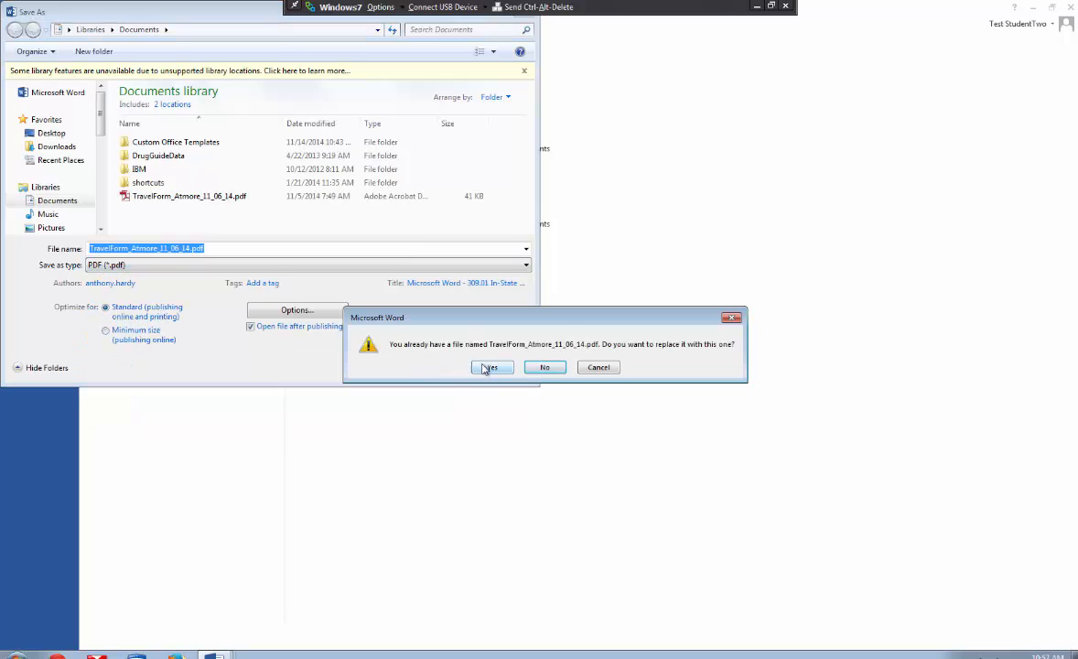
left_click(489, 436)
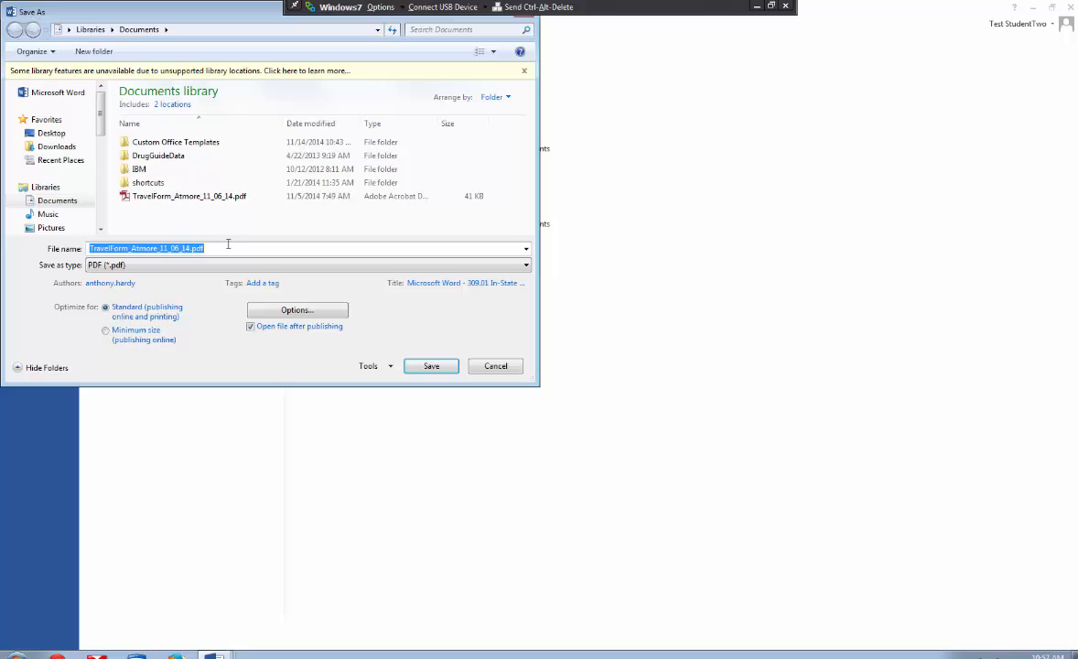
left_click(228, 245)
key("Left")
key("Left")
key("Left")
key("Left")
type("_Updated")
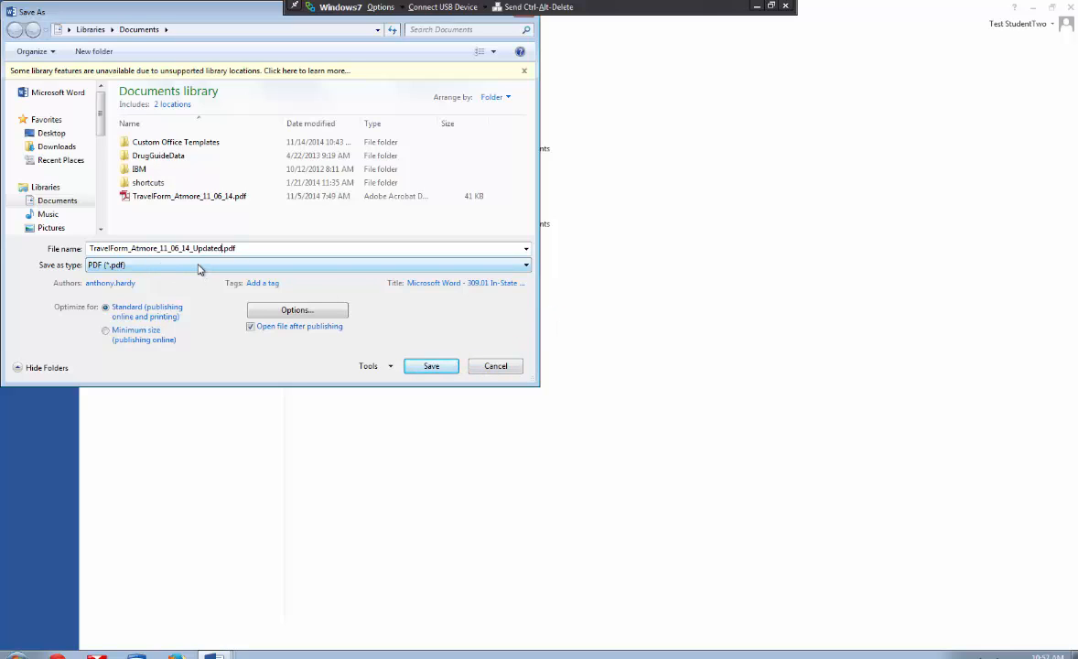
left_click(446, 366)
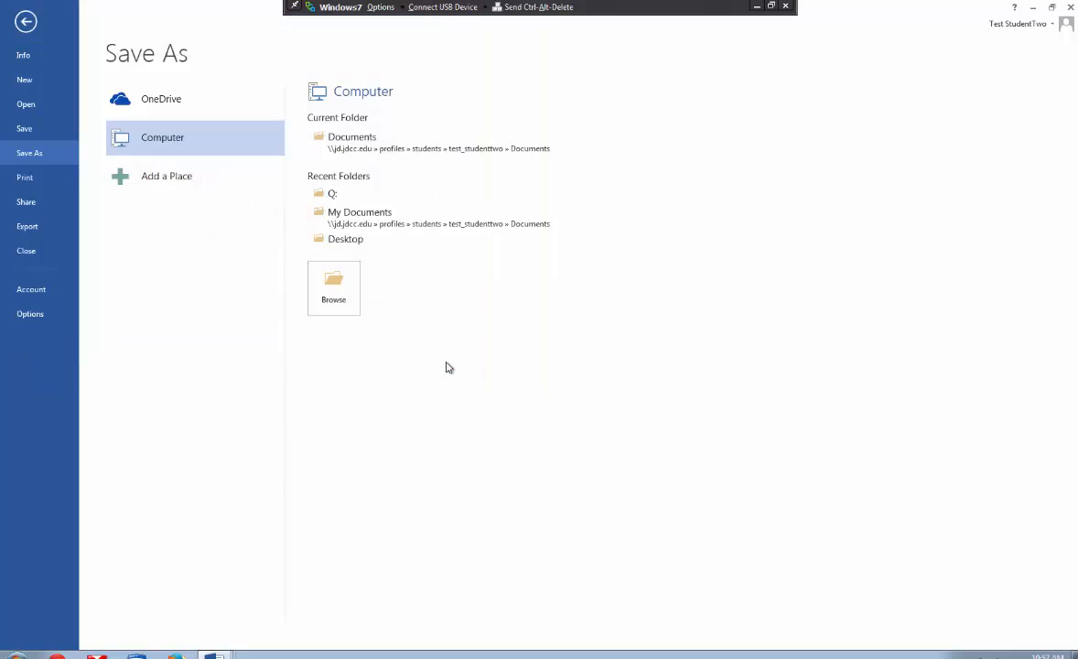